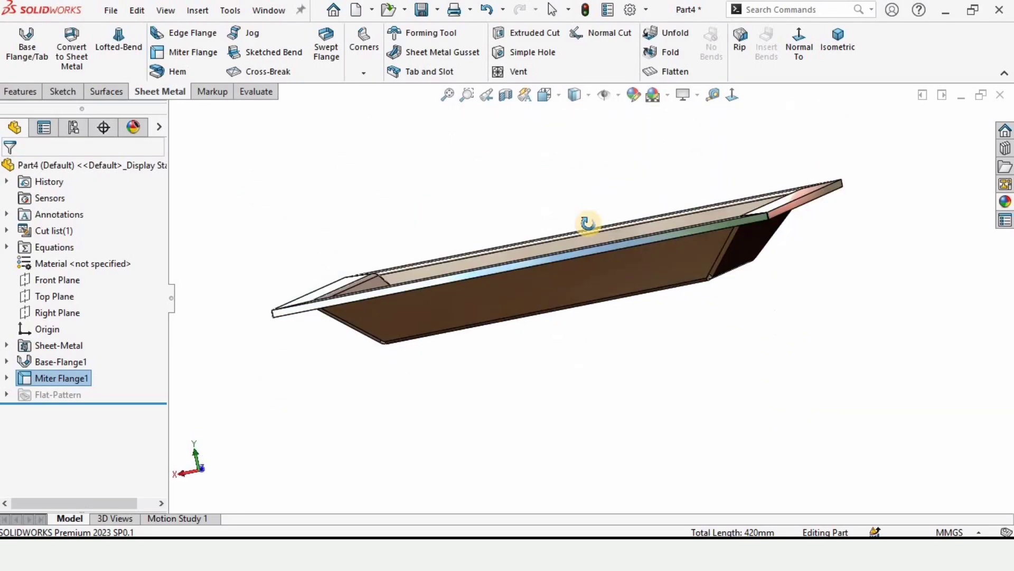
Flatten the finished sheet metal tray and view its flat pattern normal to the central face
left_click(680, 72)
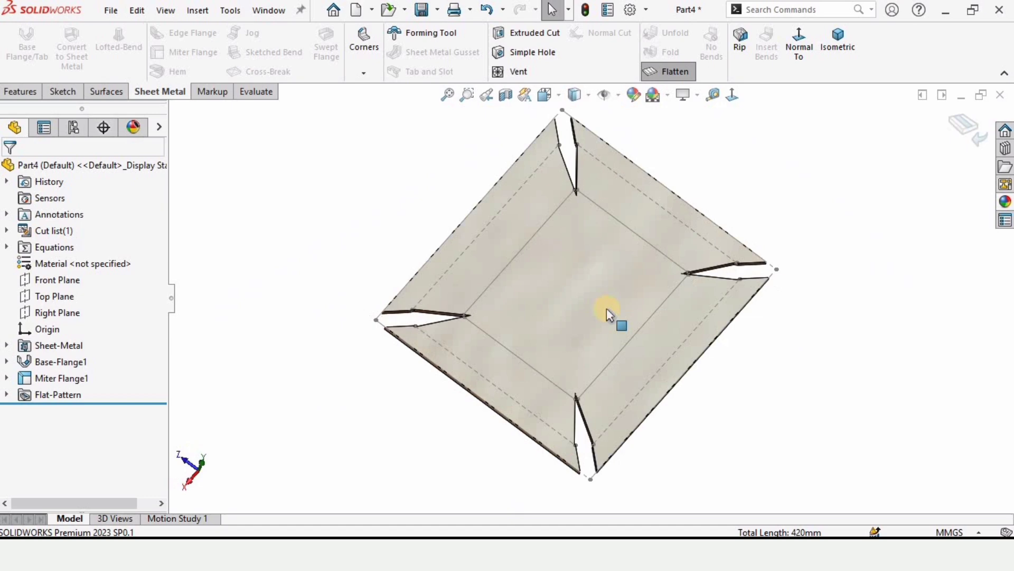
left_click(607, 311)
left_click(799, 47)
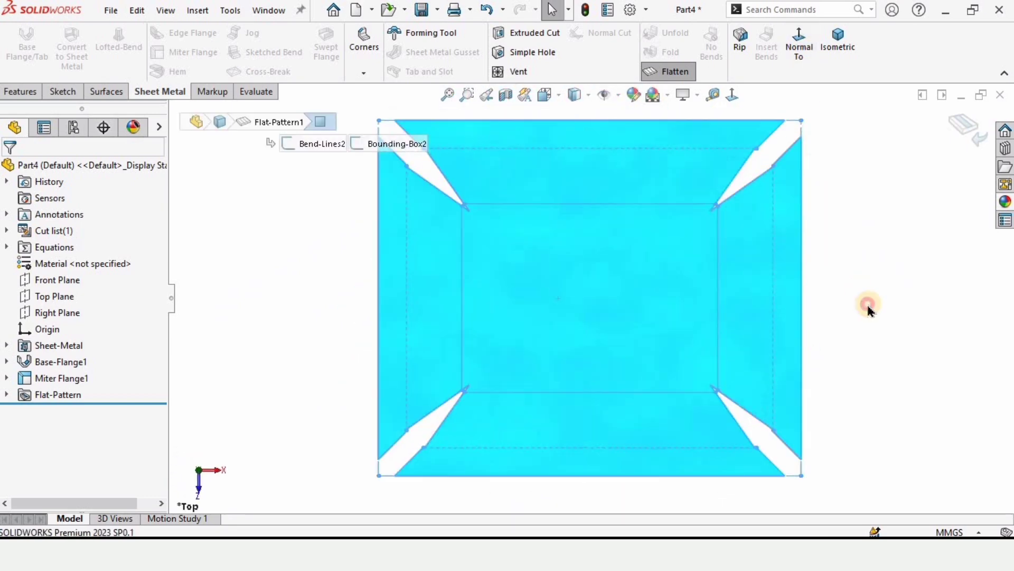
left_click(869, 309)
middle_click_drag(639, 277, 482, 279)
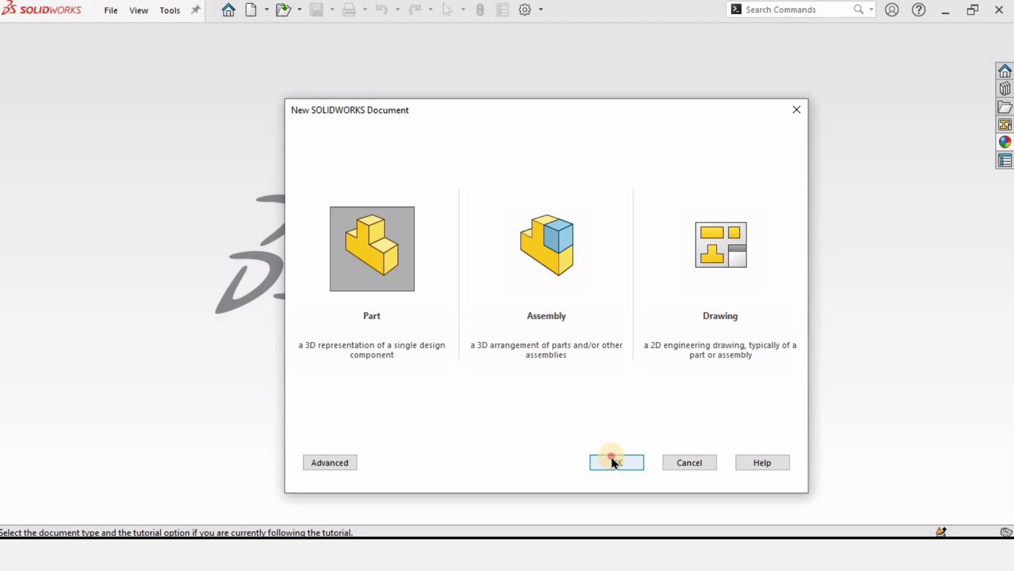
Create a new part document and apply the Plain White scene to it
left_click(615, 462)
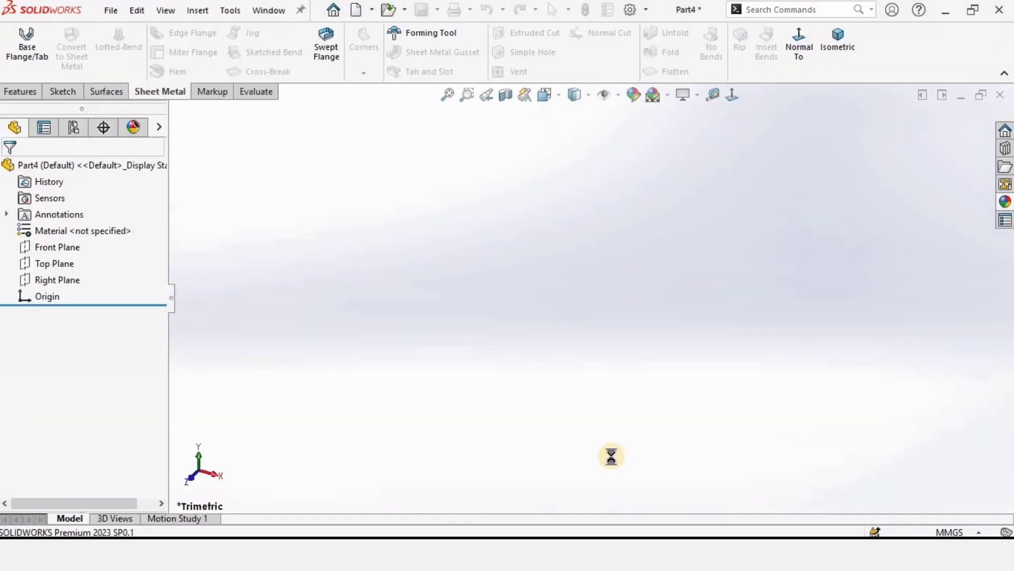
left_click(673, 101)
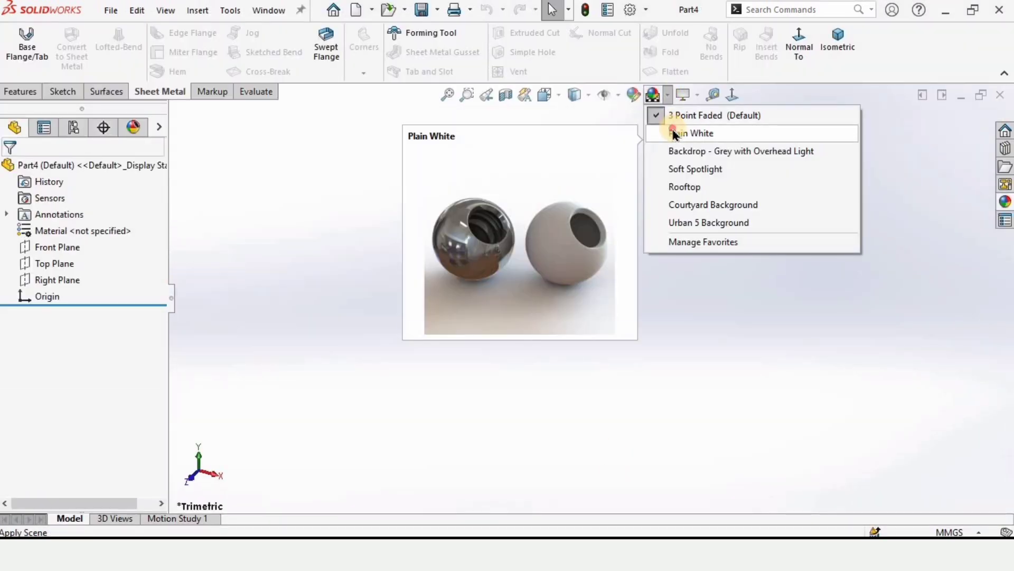
left_click(673, 131)
Sketch a center rectangle about 160 mm wide on the Top Plane, centred on the origin
left_click(63, 263)
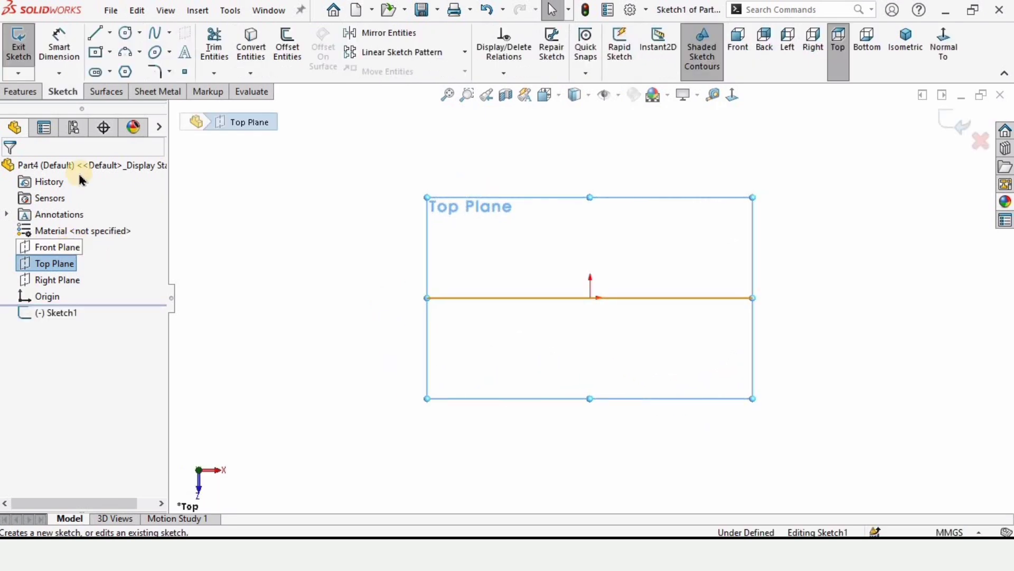
left_click(111, 54)
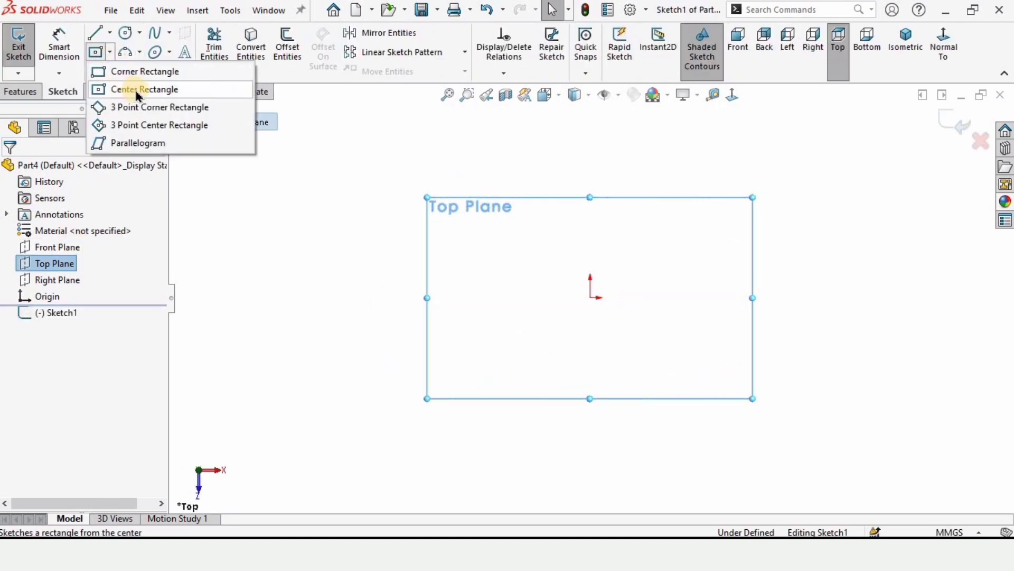
left_click(146, 88)
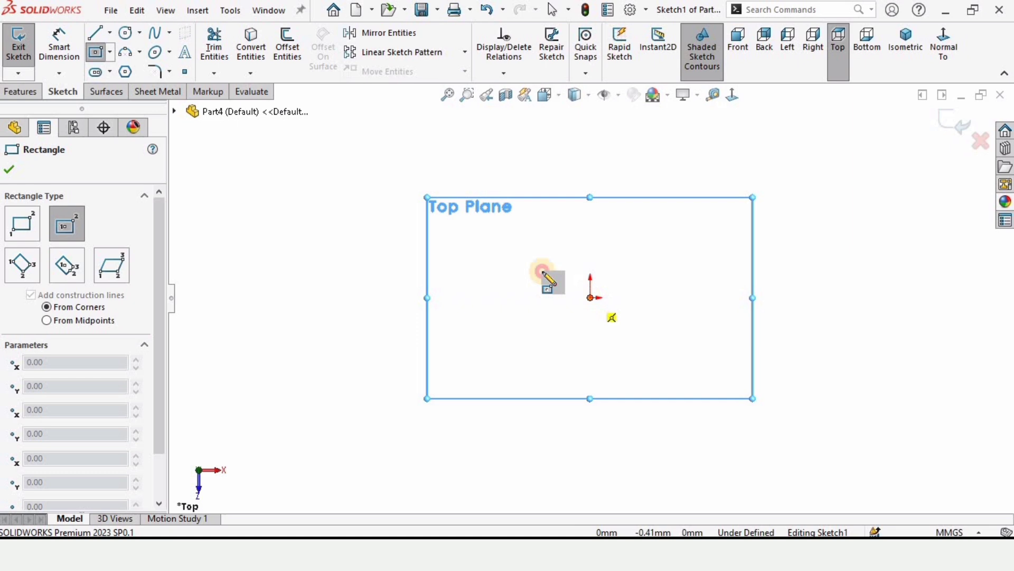
left_click(590, 297)
left_click(444, 194)
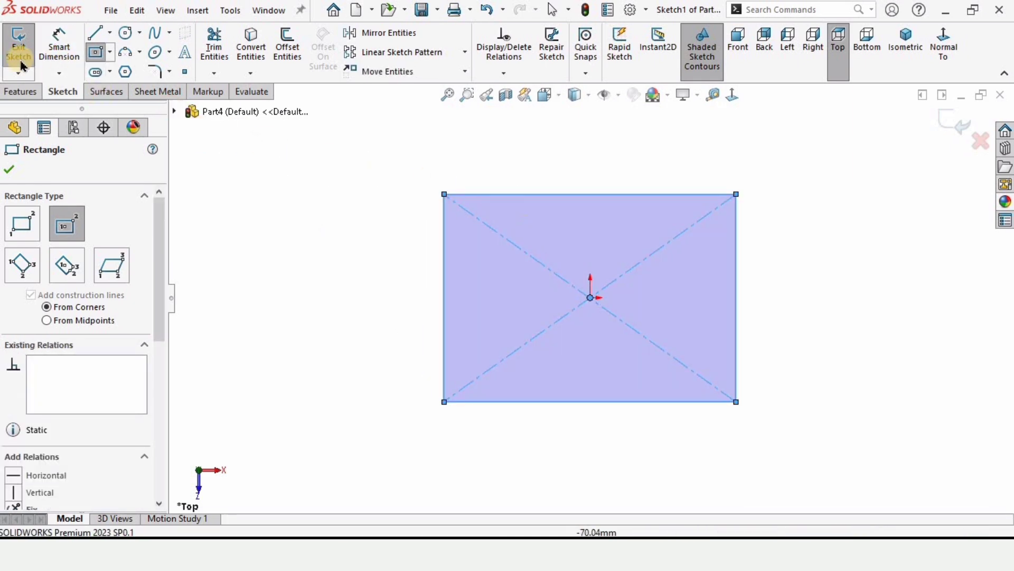
Dimension the rectangle to 120 mm wide and 90 mm high
left_click(59, 41)
left_click(494, 194)
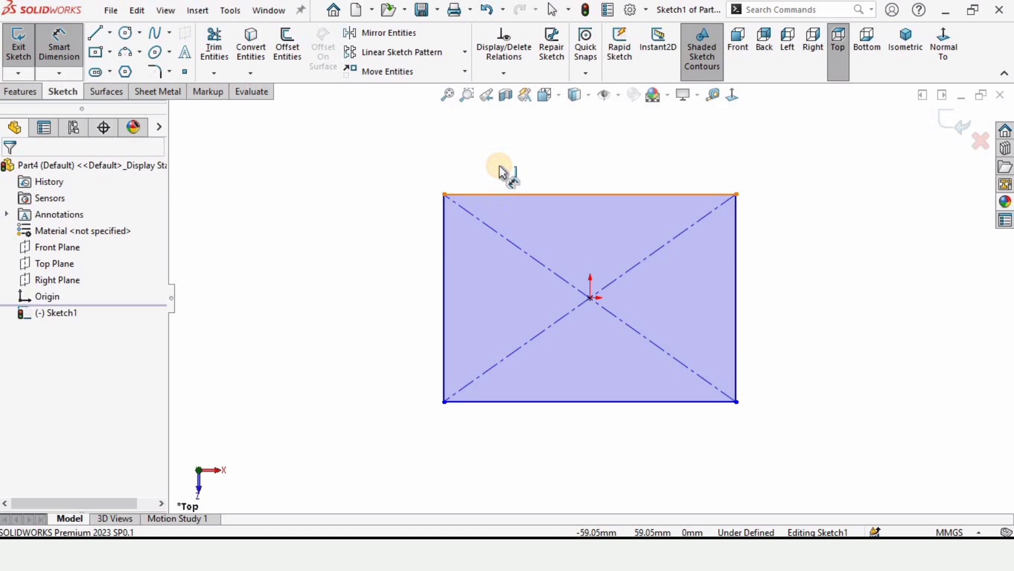
left_click(579, 167)
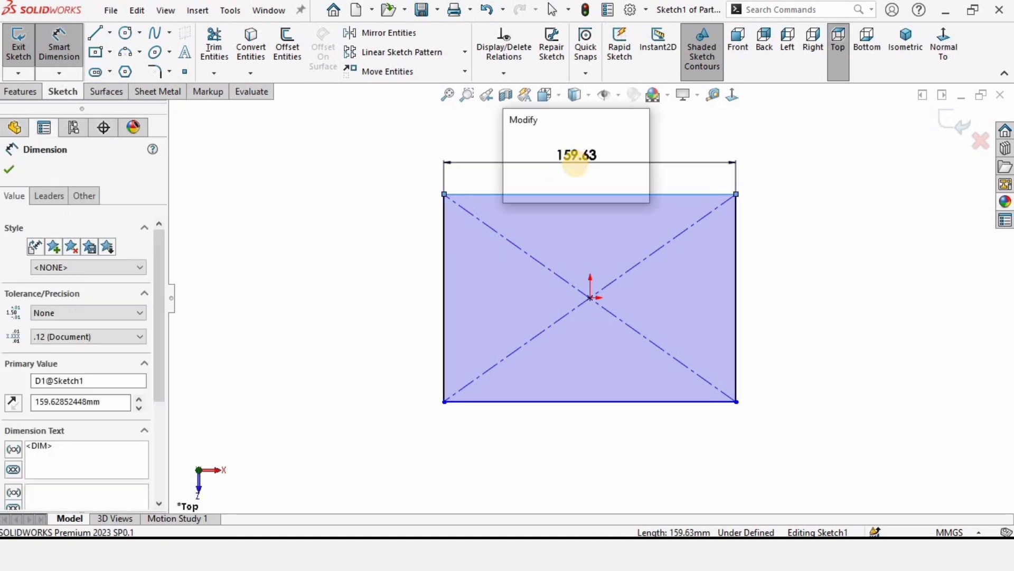
type("120")
key("Return")
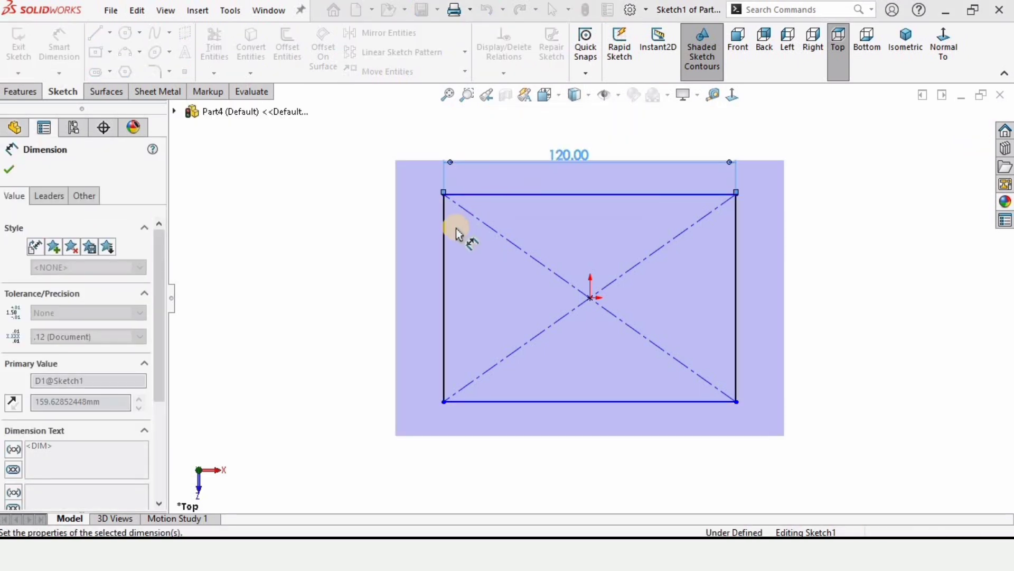
left_click(445, 219)
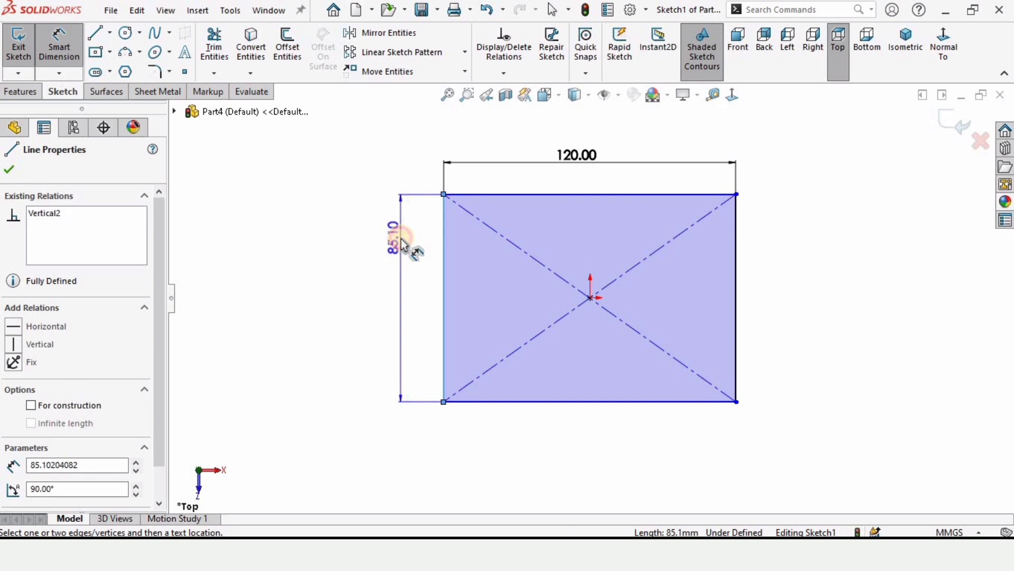
left_click(404, 244)
type("90")
key("Return")
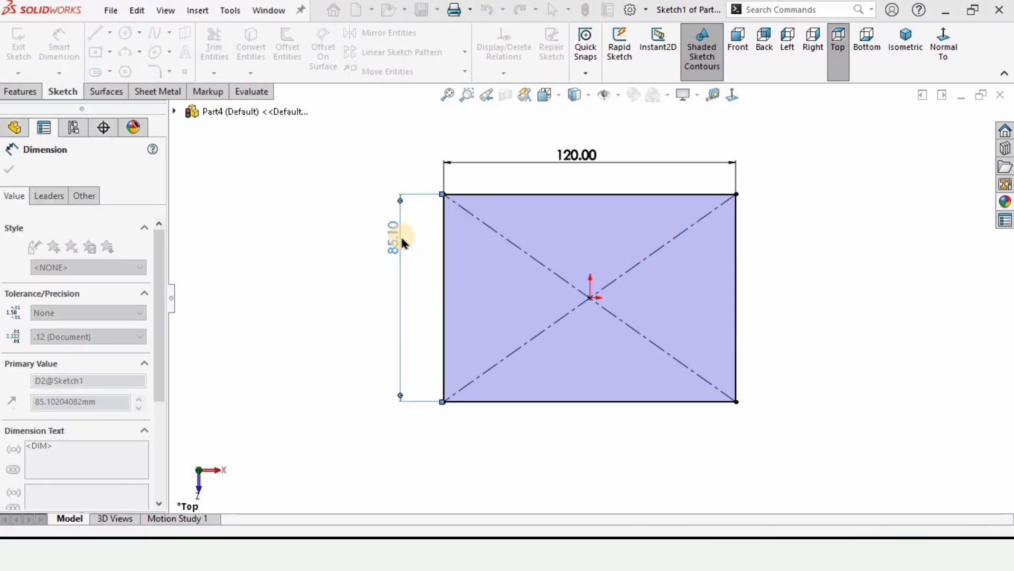
left_click(8, 171)
right_click(65, 97)
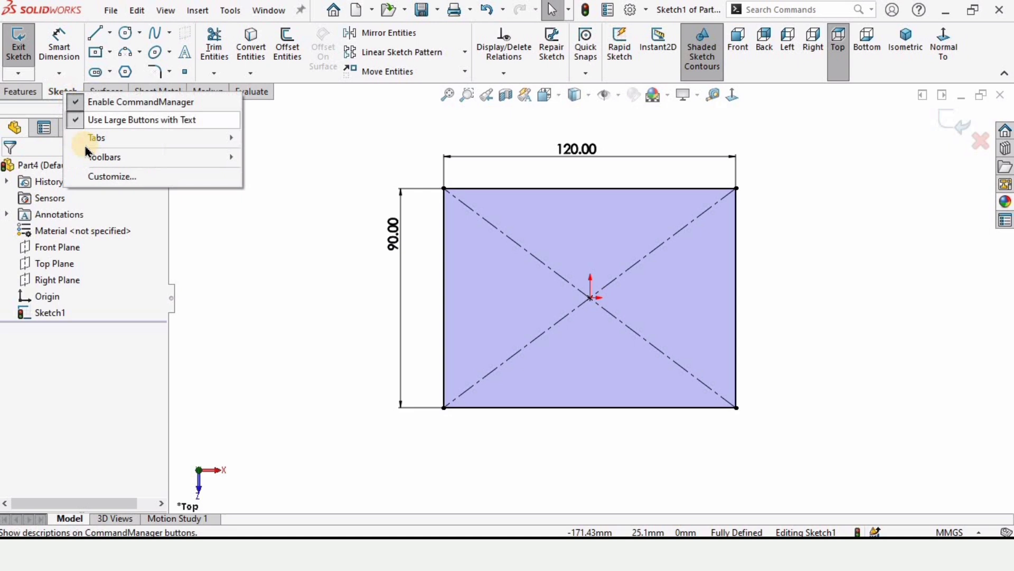
mouse_move(215, 139)
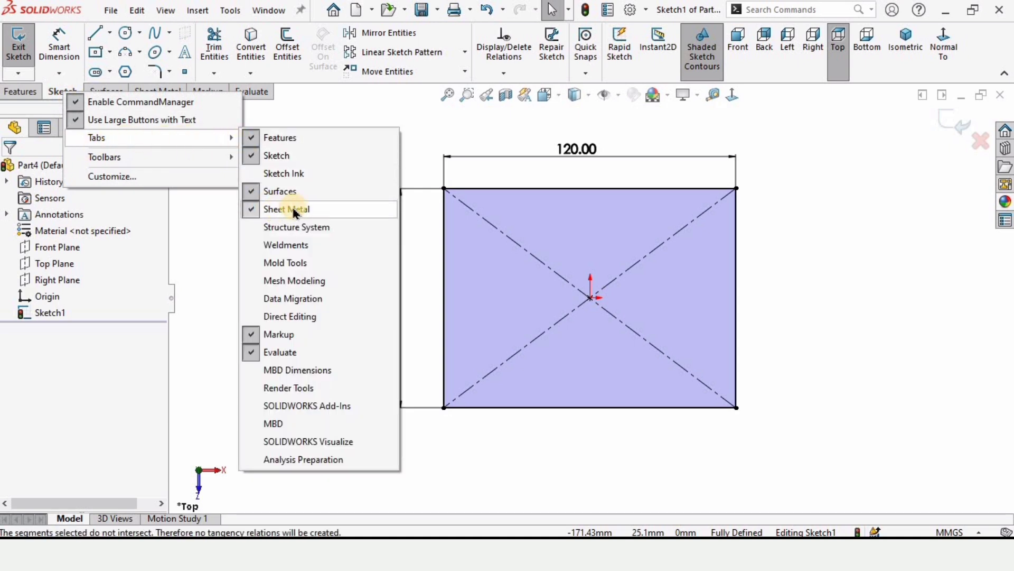
left_click(195, 212)
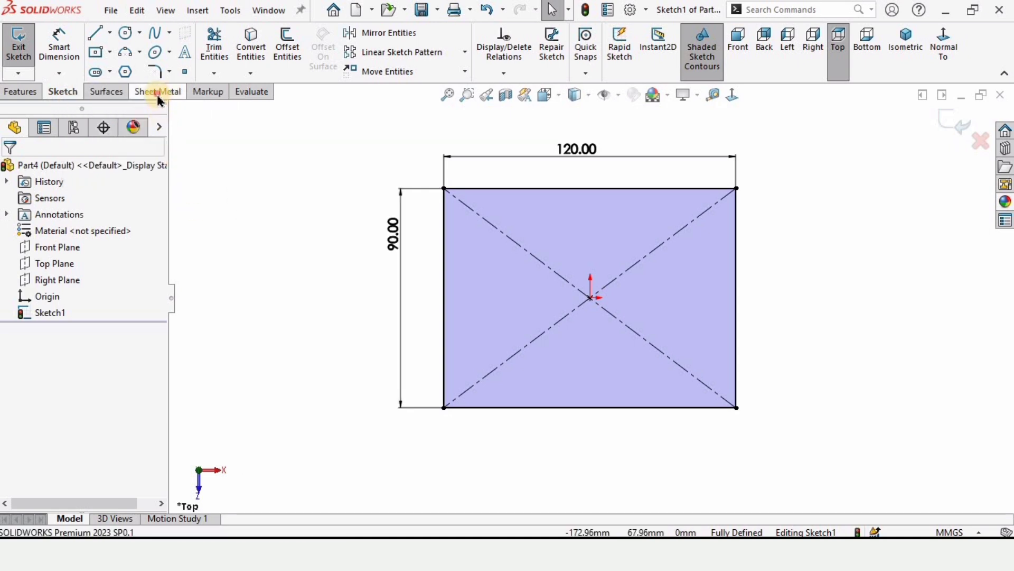
Create a base flange from the rectangle sketch with a sheet thickness of 2.5 mm
left_click(159, 93)
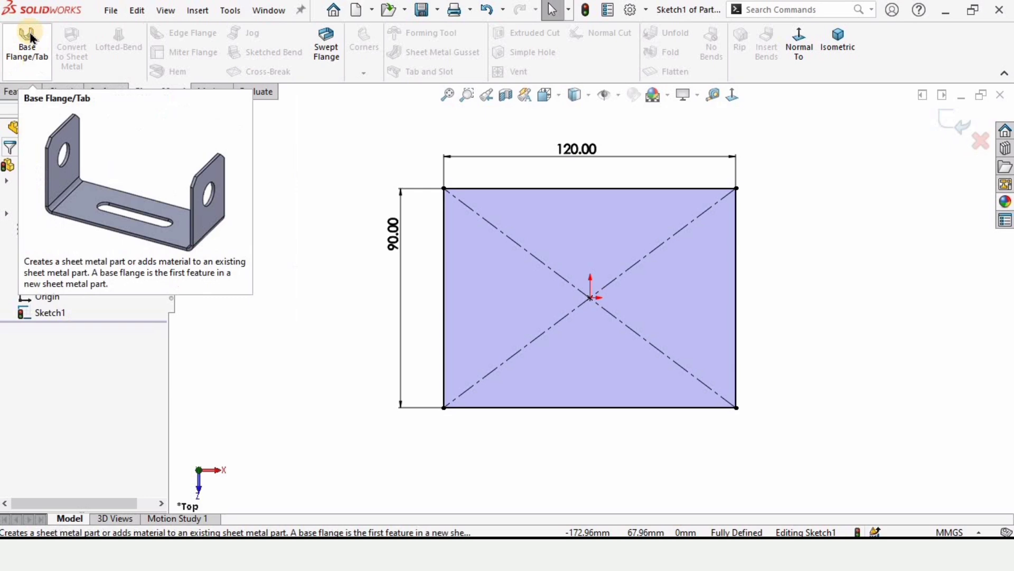
left_click(28, 56)
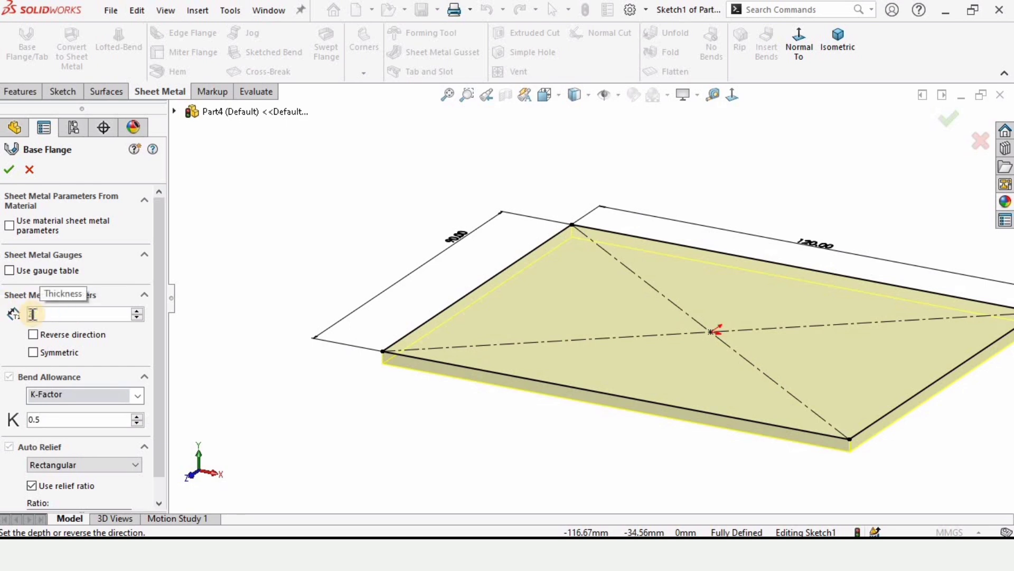
key("Return")
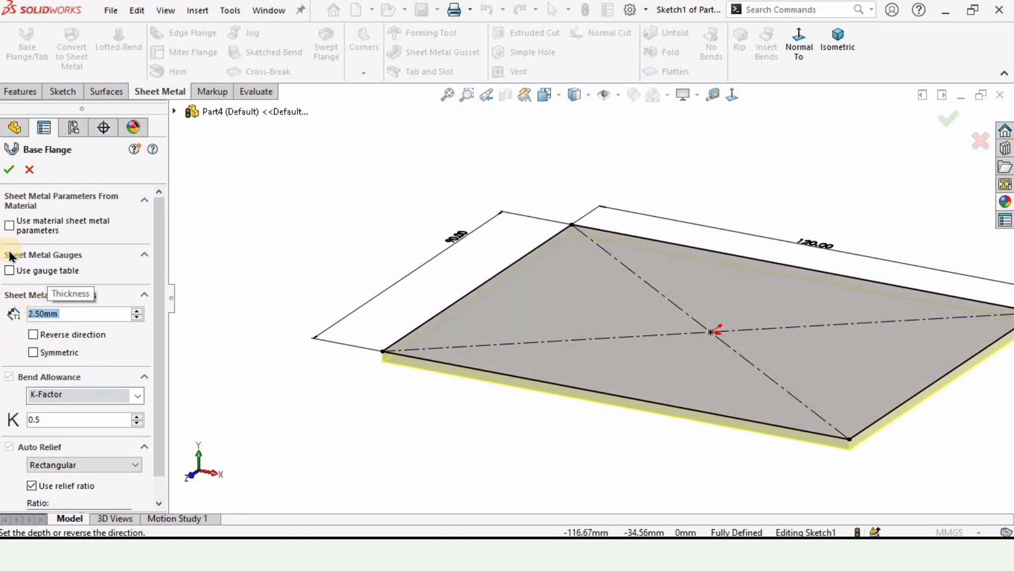
scroll(420, 372, "down", 2)
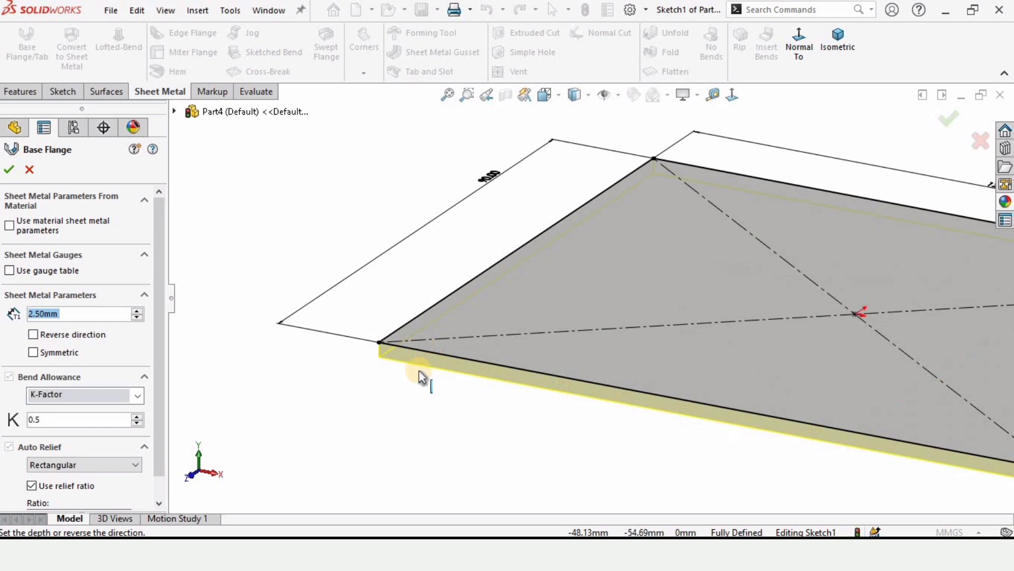
left_click(8, 169)
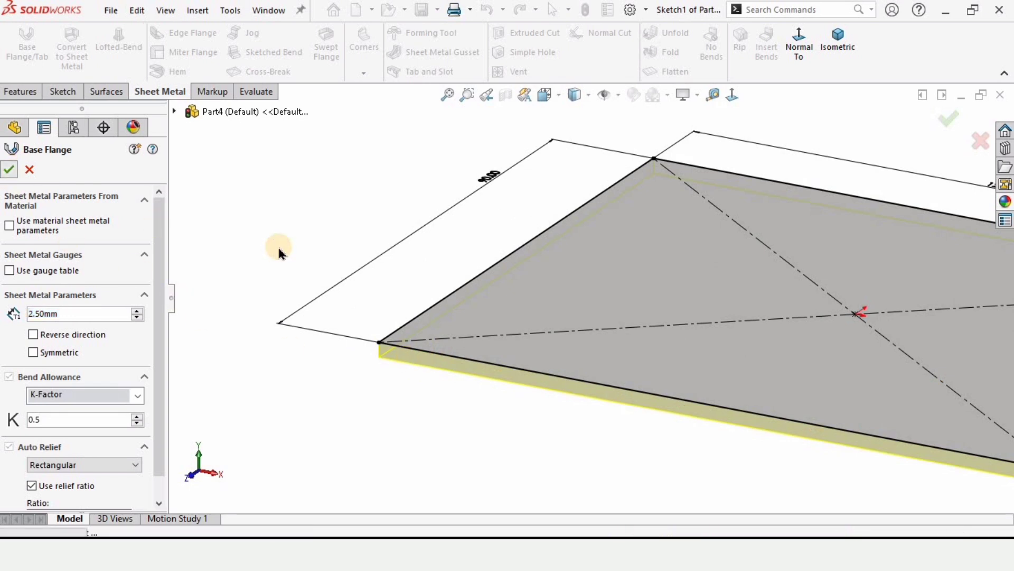
Apply an appearance from the appearance library to the base flange plate
scroll(747, 323, "up", 3)
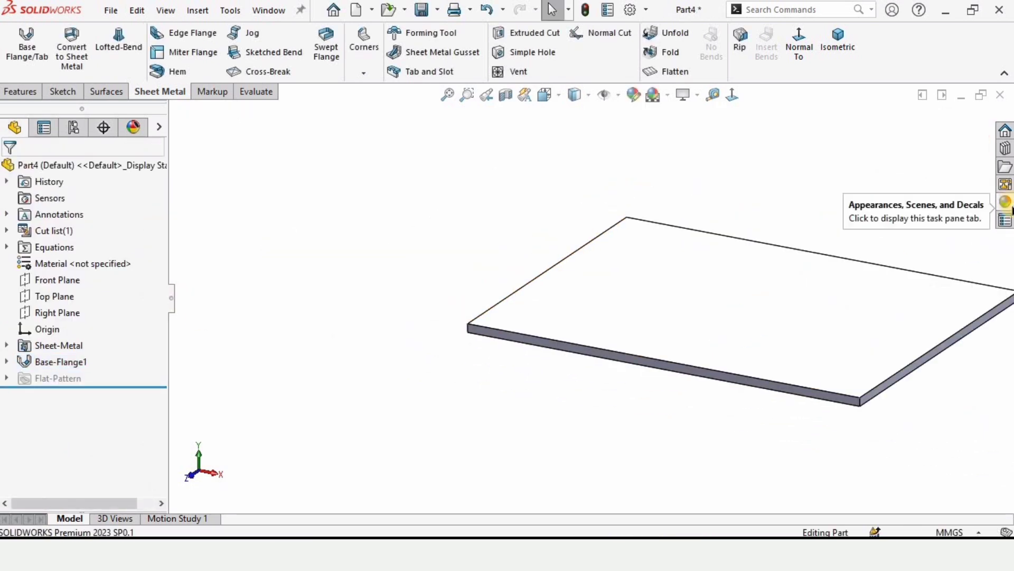
left_click(1005, 202)
left_click_drag(812, 339, 726, 315)
Start a sketch on the thickness face along the plate's long front side
middle_click_drag(670, 324, 578, 279)
scroll(569, 369, "down", 5)
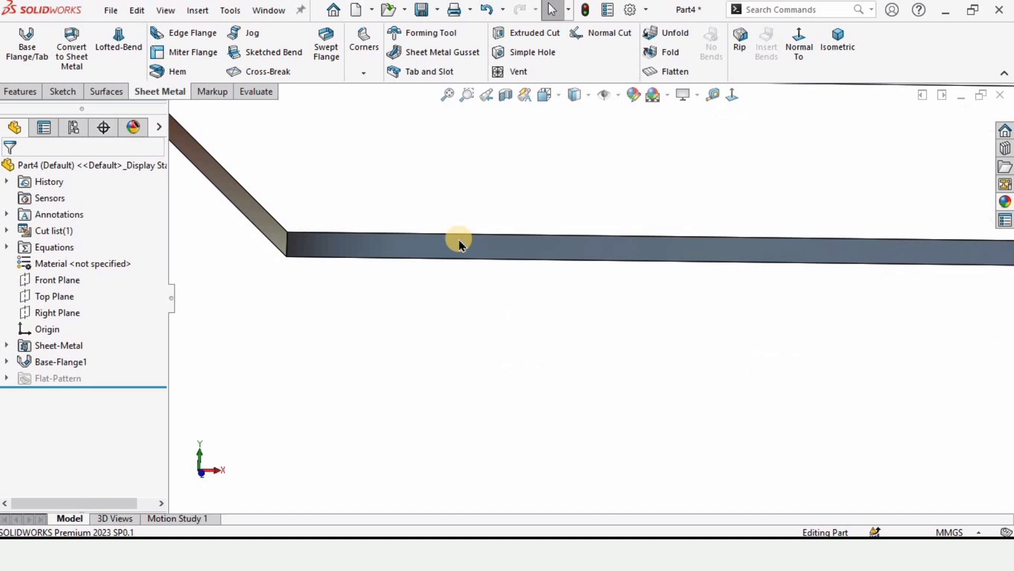
left_click(432, 248)
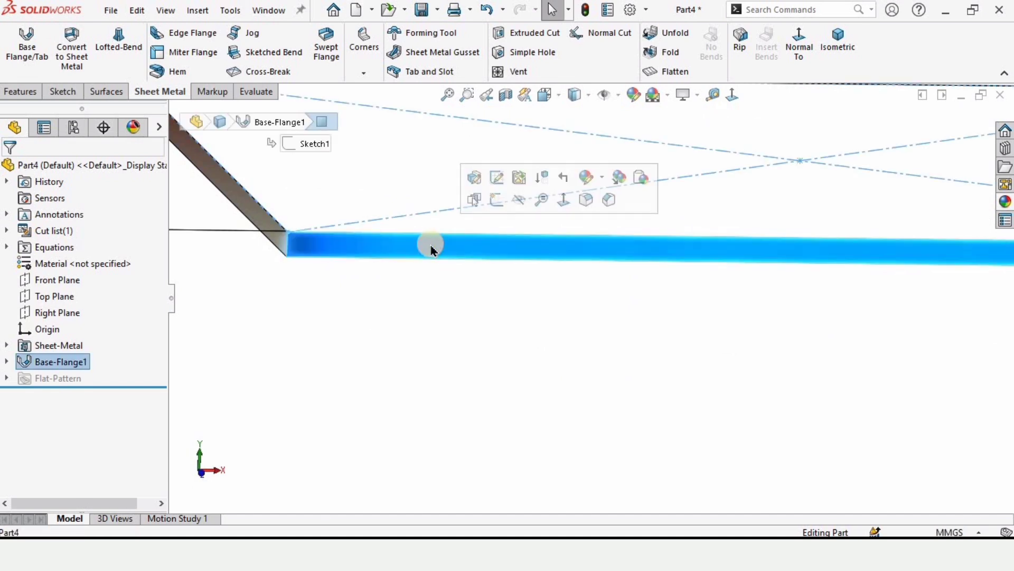
left_click(492, 200)
scroll(458, 288, "down", 2)
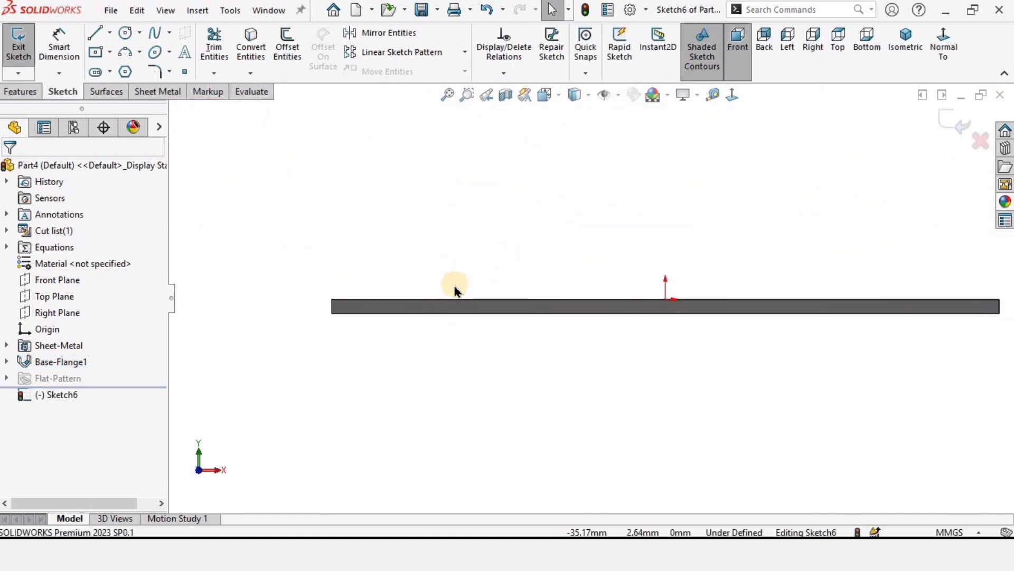
Draw a centerline about 30 mm long upward from the origin and constrain it vertical
left_click(110, 32)
left_click(130, 69)
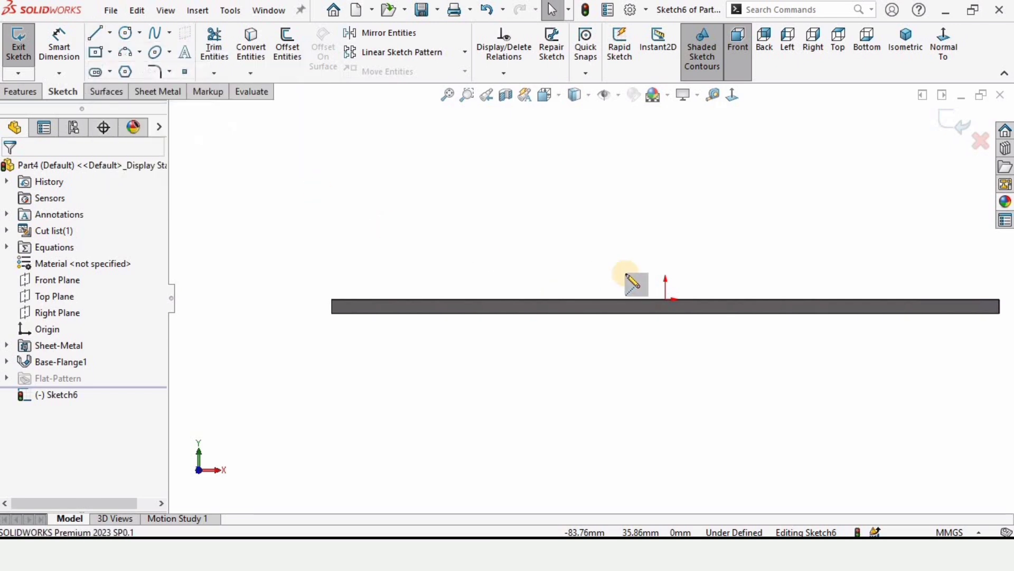
left_click(666, 300)
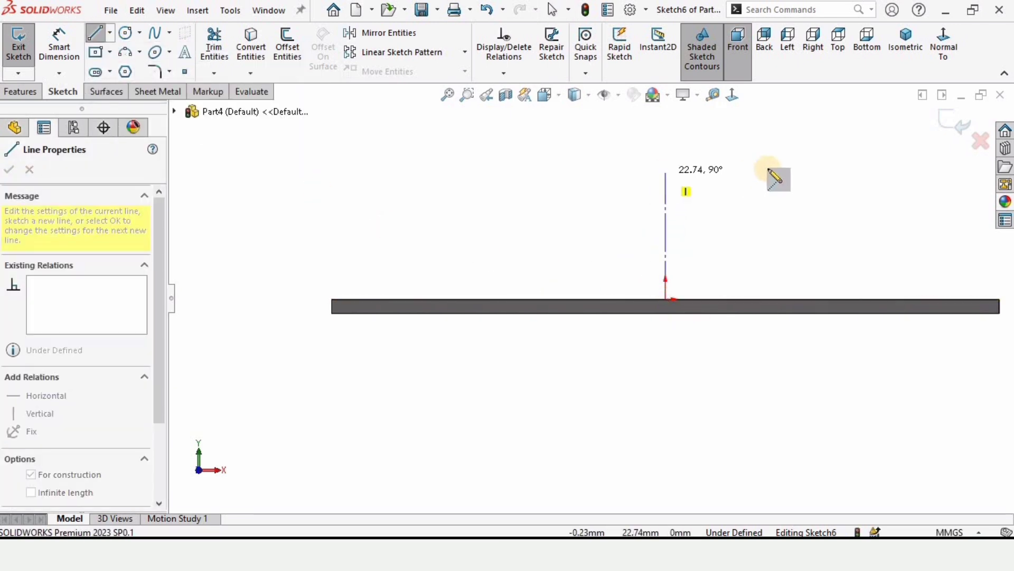
key("Escape")
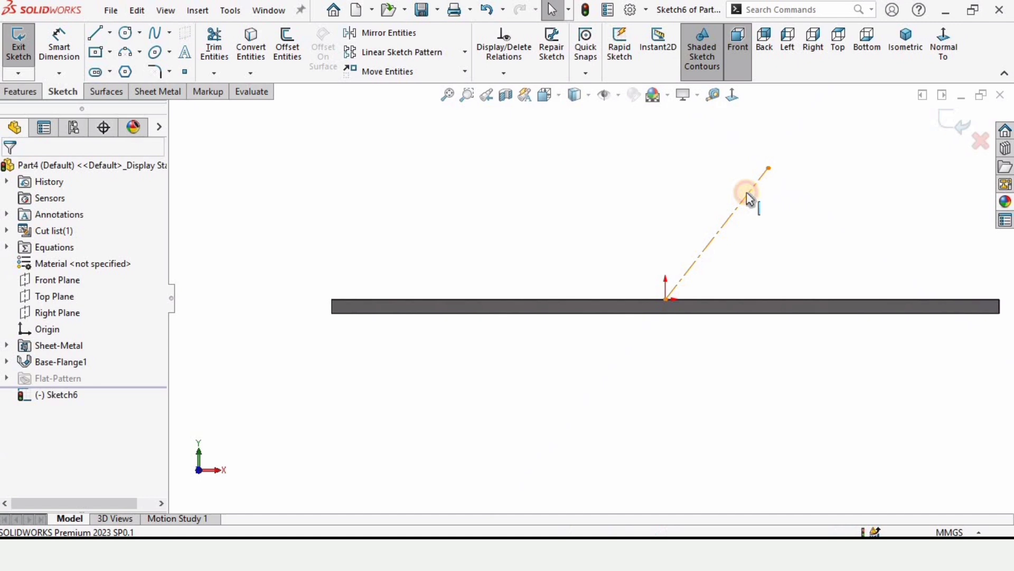
left_click(749, 193)
left_click(814, 126)
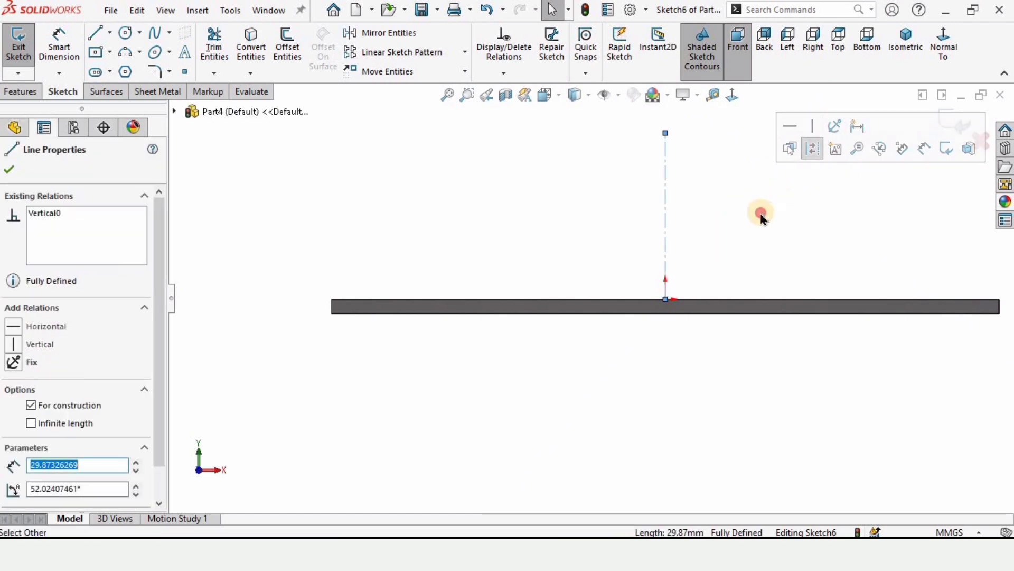
left_click(587, 245)
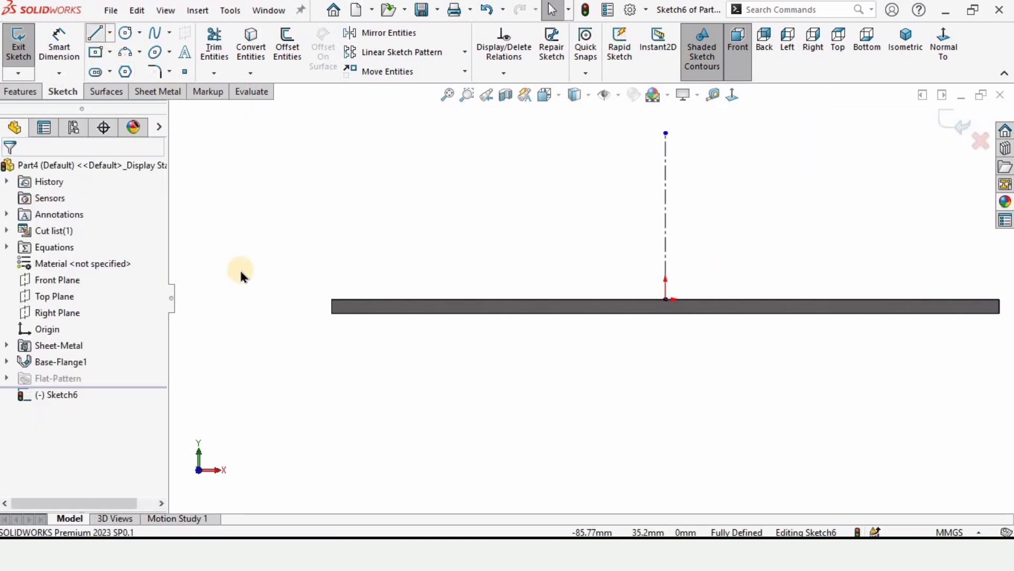
Sketch a line sloping up and outward from the plate's upper left corner, continued by an outward horizontal line about 15 mm long
left_click(332, 299)
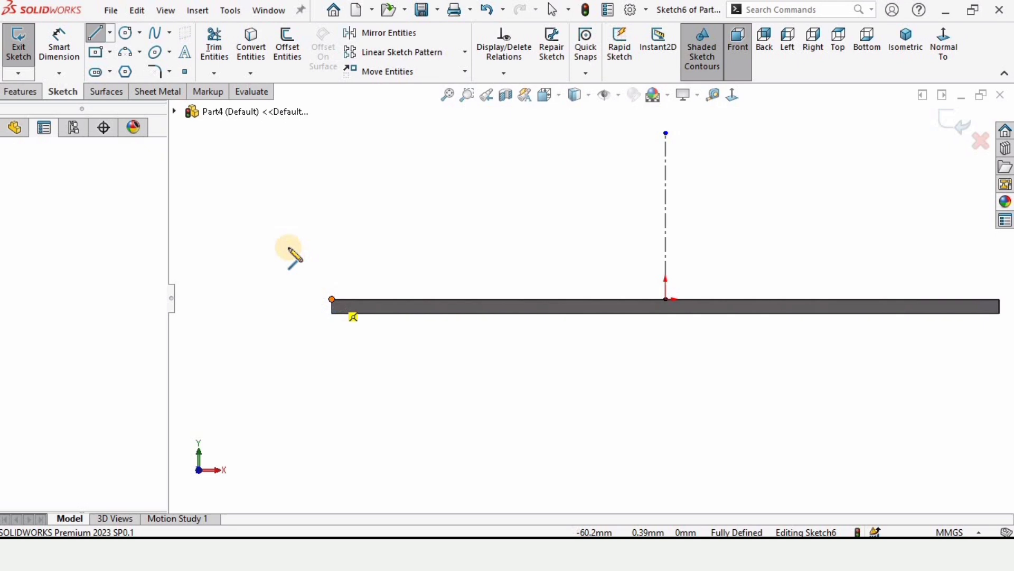
left_click(268, 235)
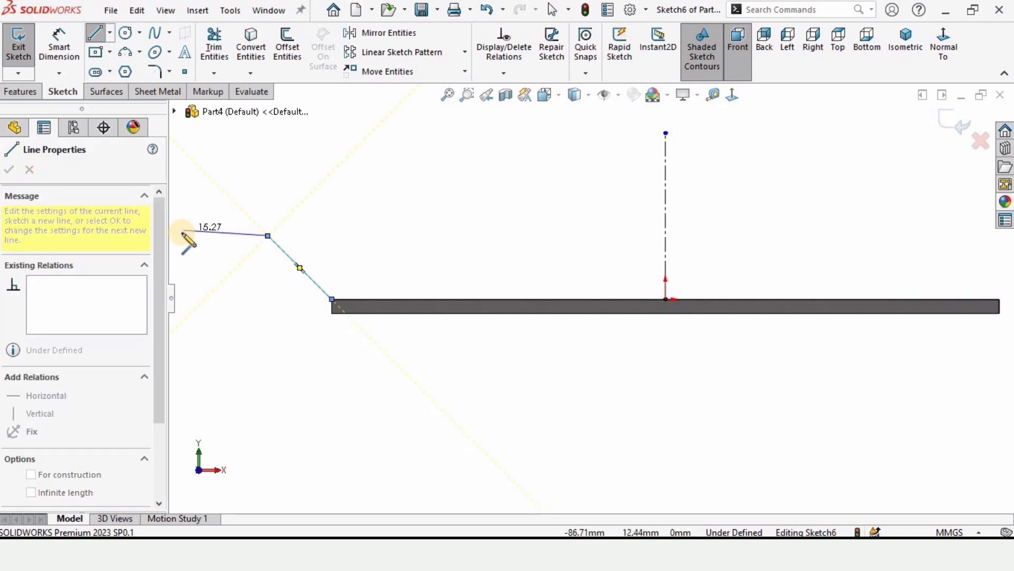
middle_click_drag(185, 235, 375, 270, "ctrl")
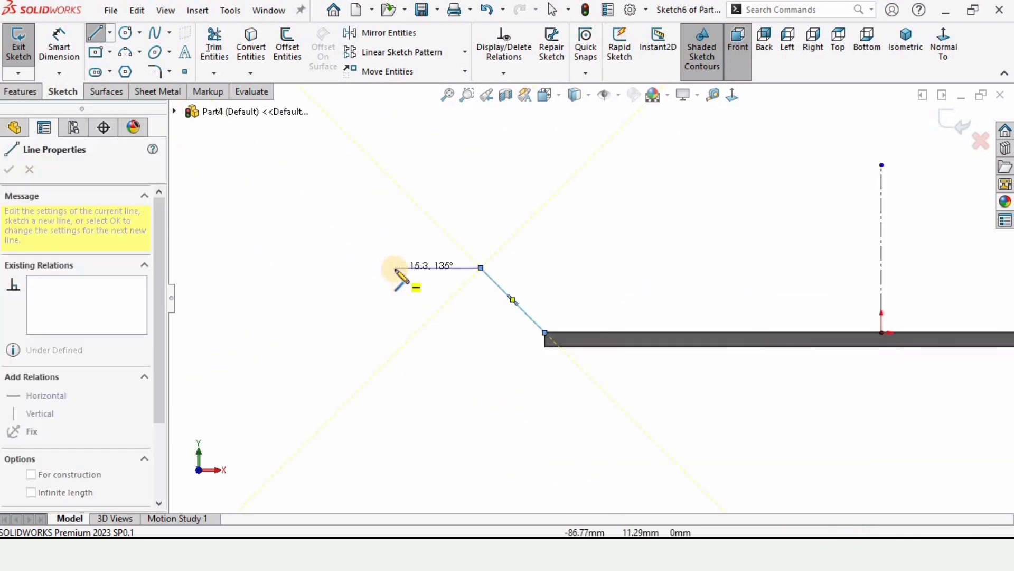
double_click(395, 270)
key("Escape")
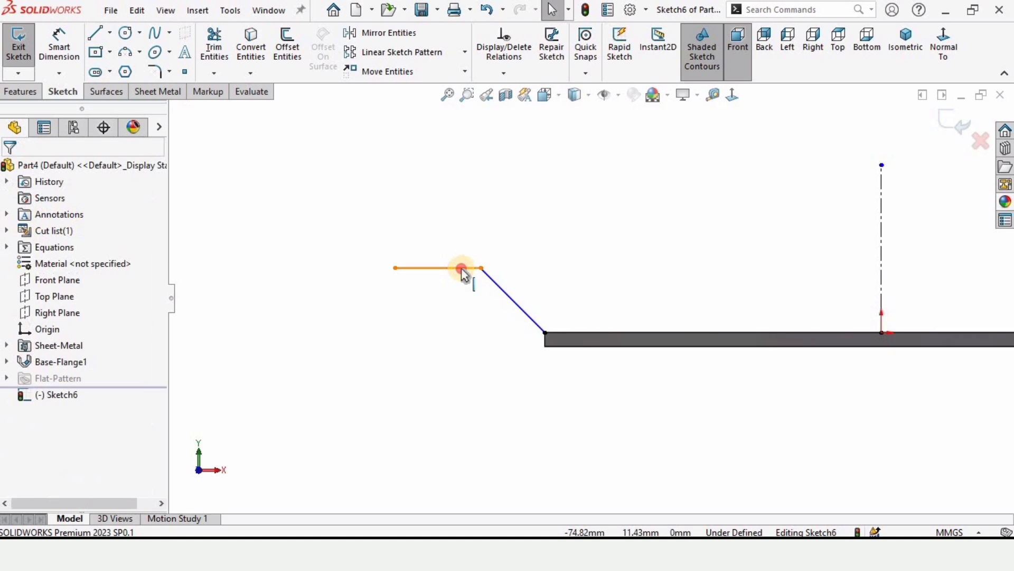
Dimension the angle between the horizontal line and the sloped line of the flange profile as 135°
left_click(473, 268)
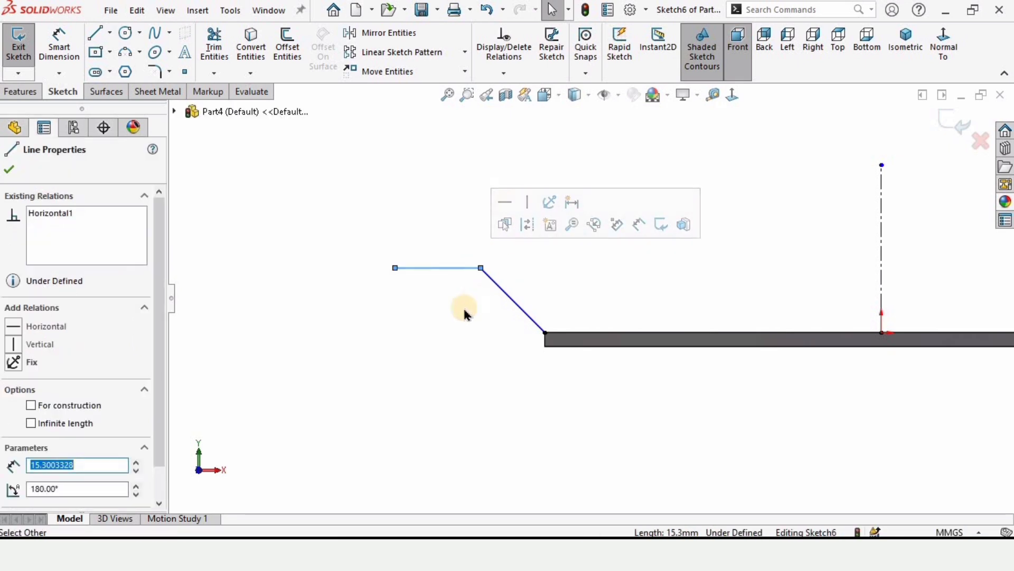
left_click(244, 188)
left_click(59, 61)
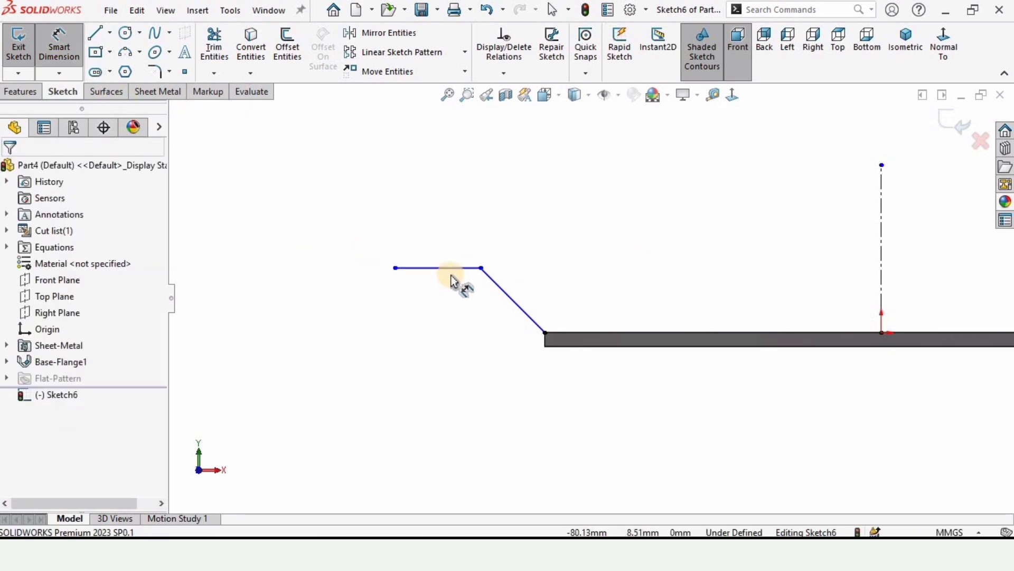
left_click(480, 297)
left_click(496, 287)
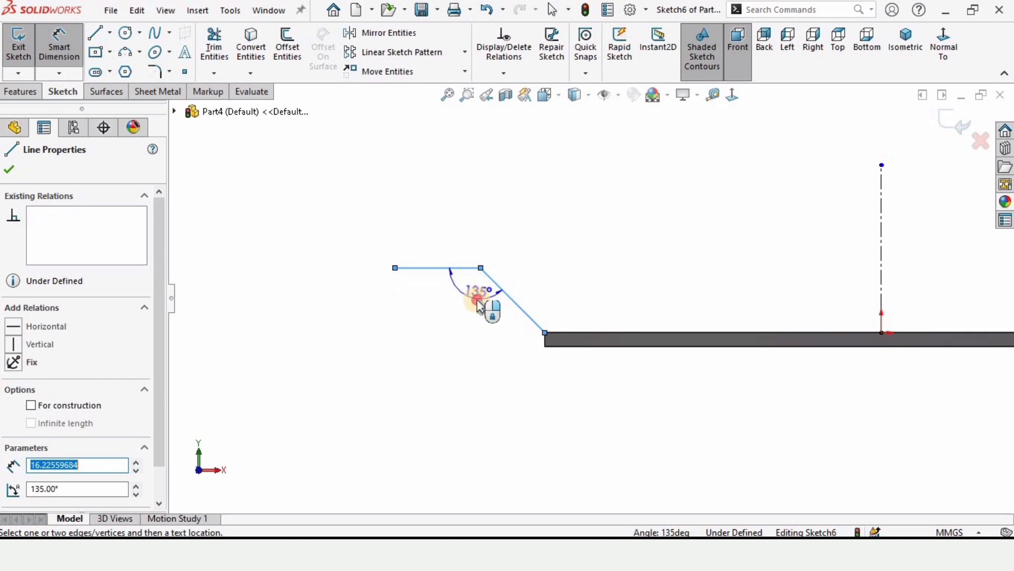
left_click(478, 306)
type("1")
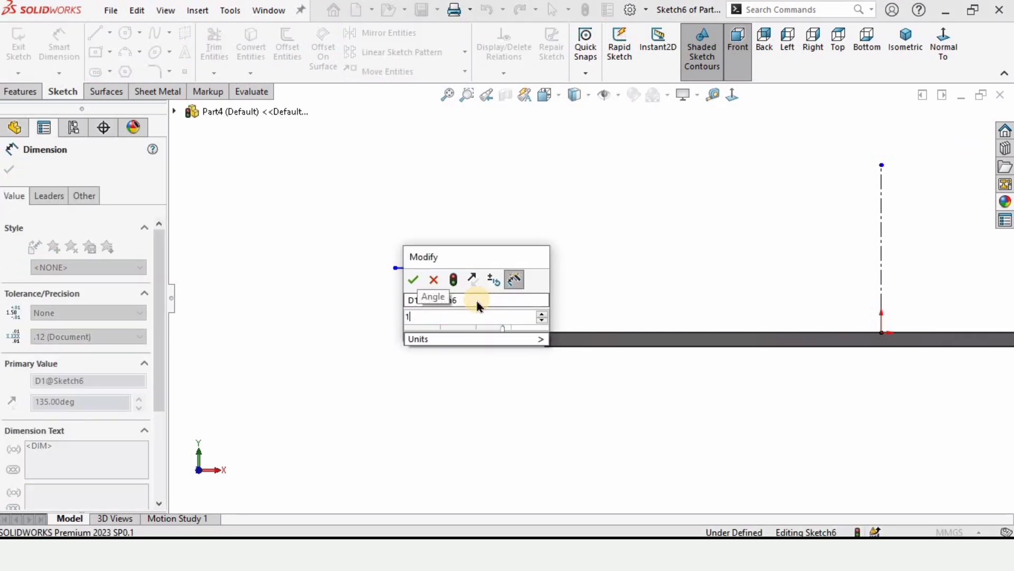
type("35")
key("Return")
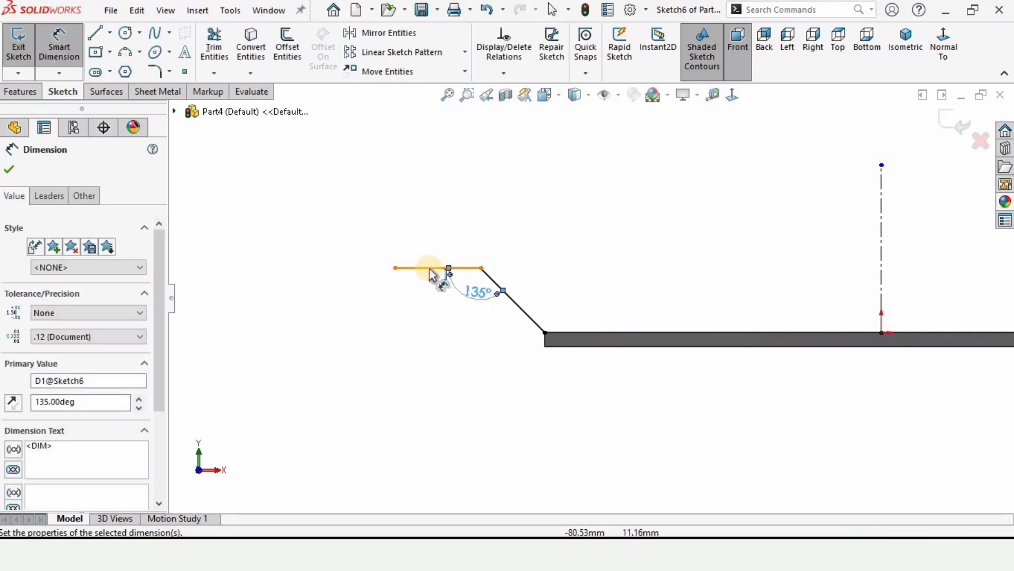
Set the length of the profile's horizontal lip line to 12 mm
left_click(433, 243)
left_click(436, 247)
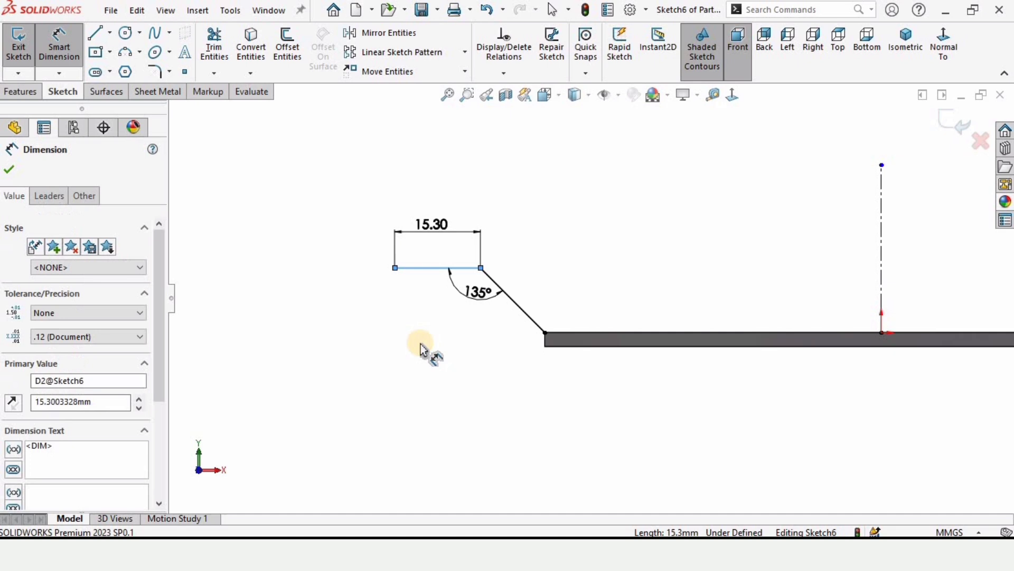
type("12")
key("Return")
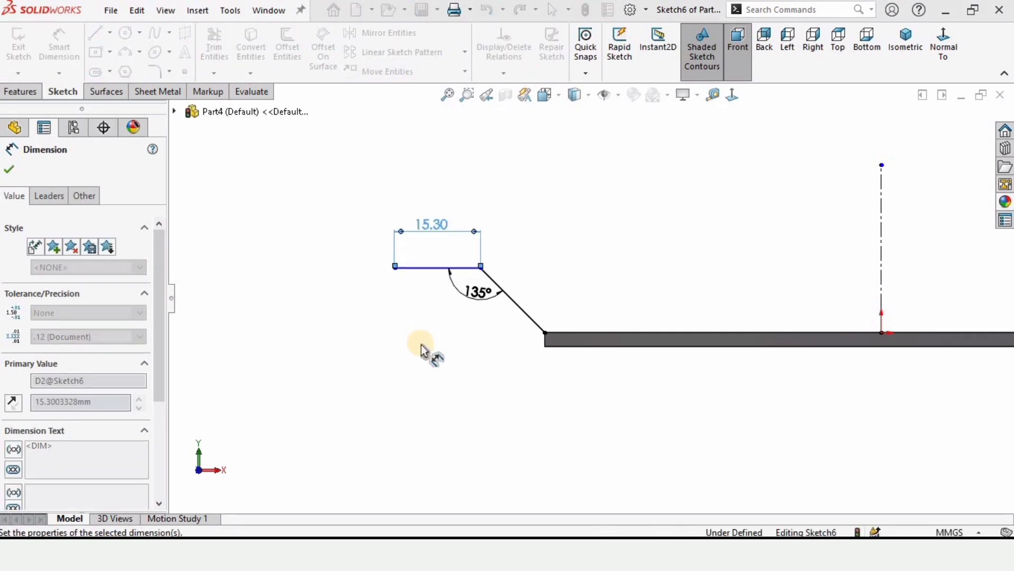
left_click(449, 353)
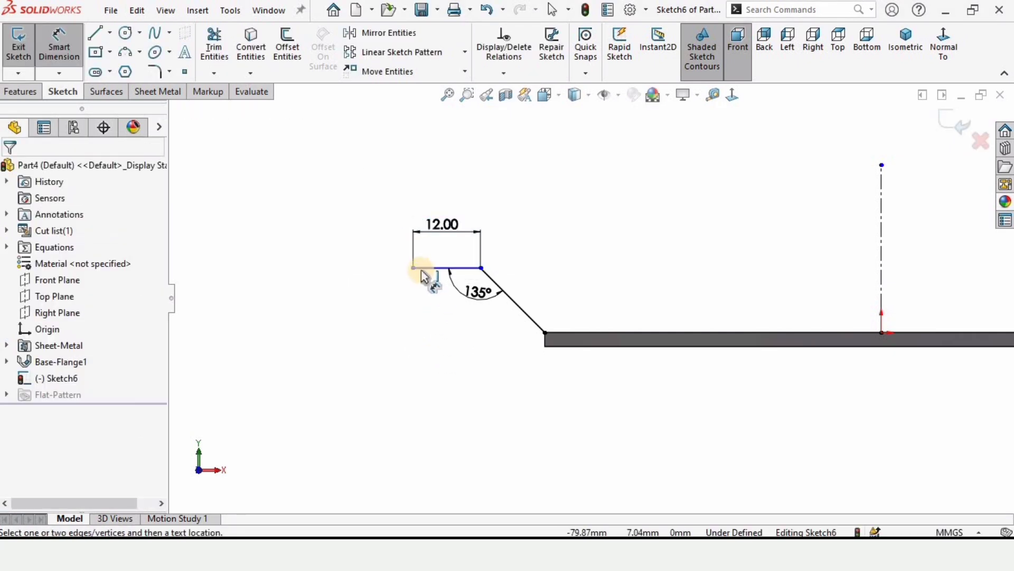
Dimension the vertical distance between the lip line's outer end and the plate's upper corner as 15 mm
left_click(413, 268)
left_click(544, 332)
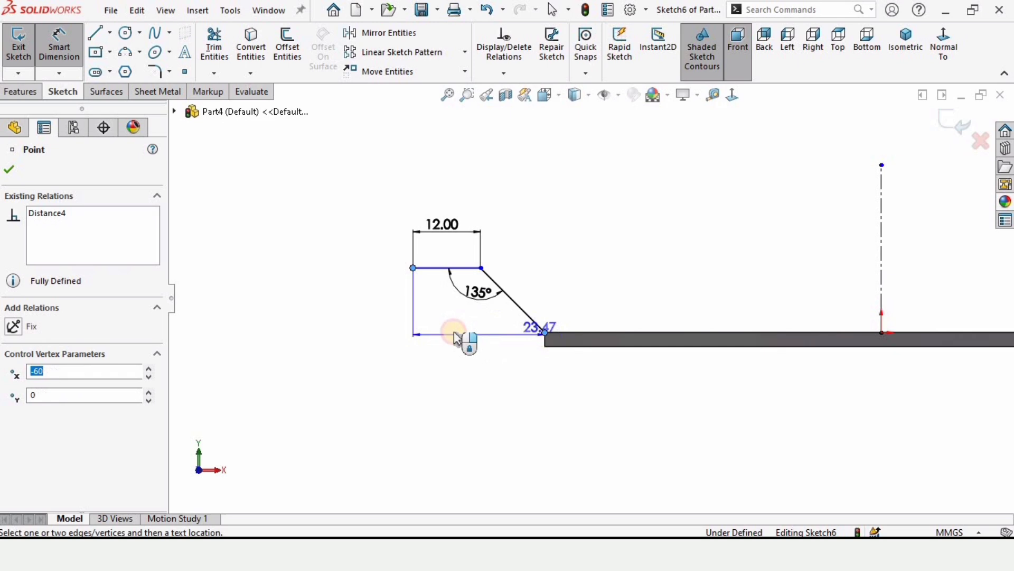
left_click(358, 296)
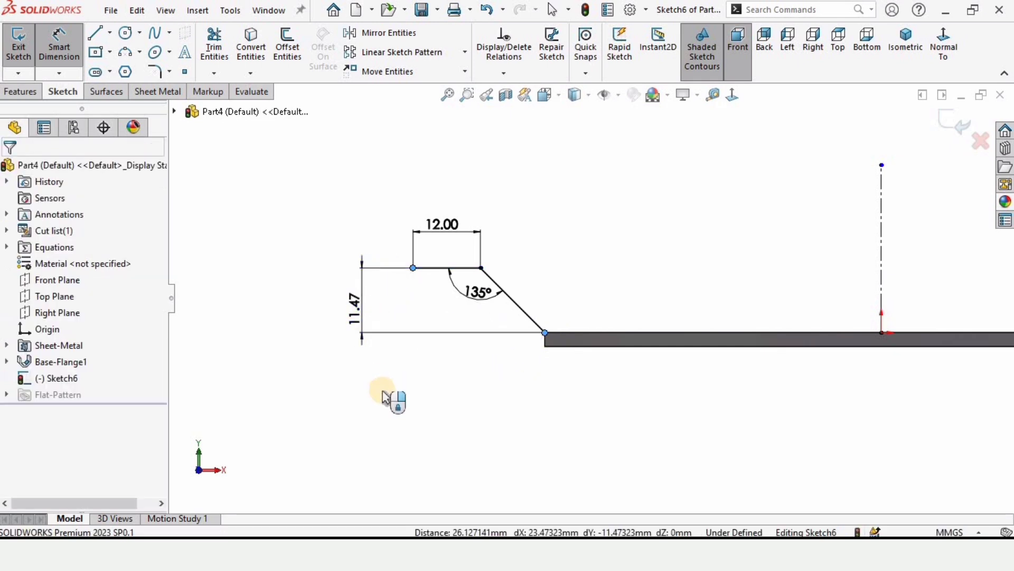
type("15")
key("Return")
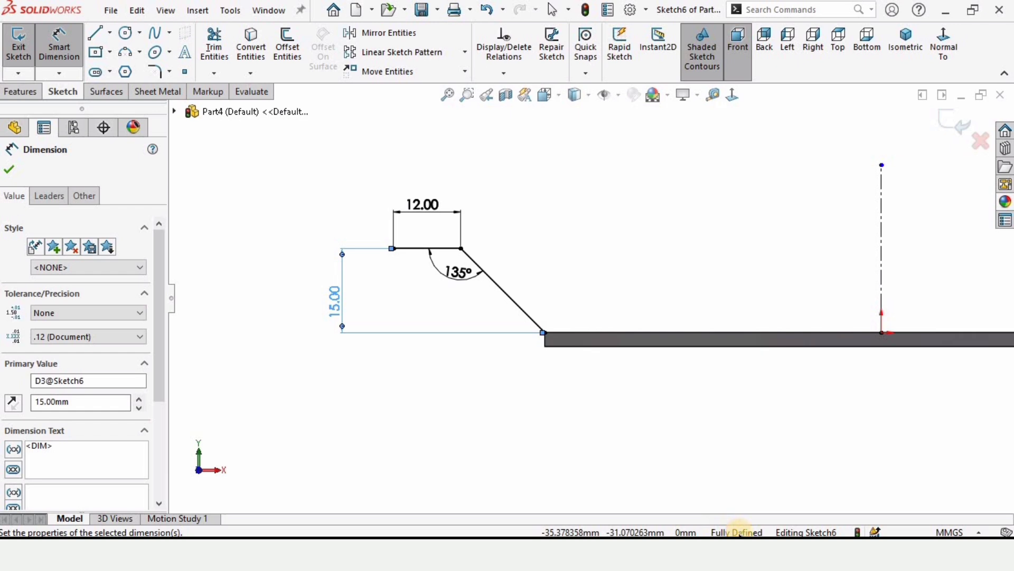
key("f")
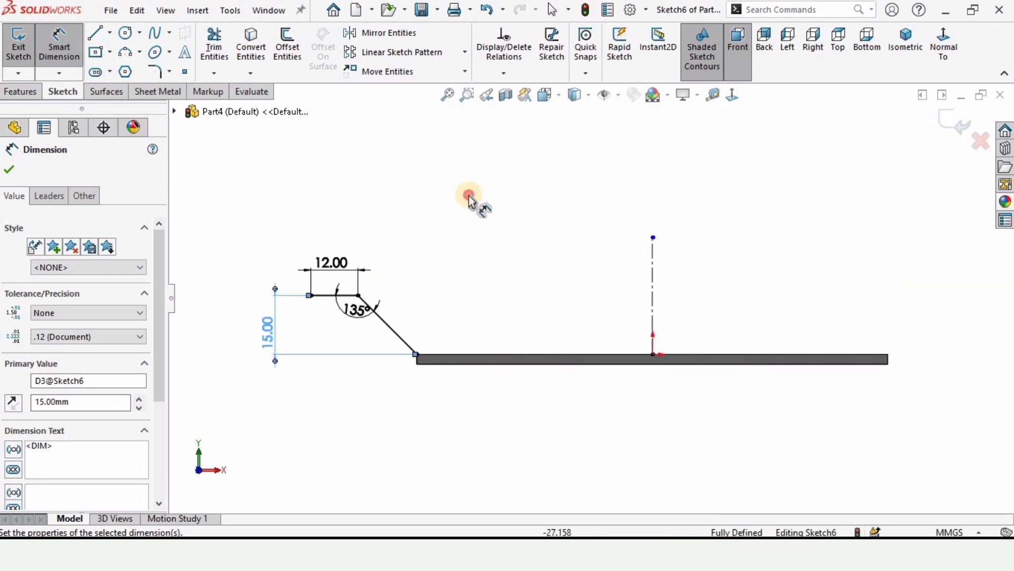
key("Escape")
key("f")
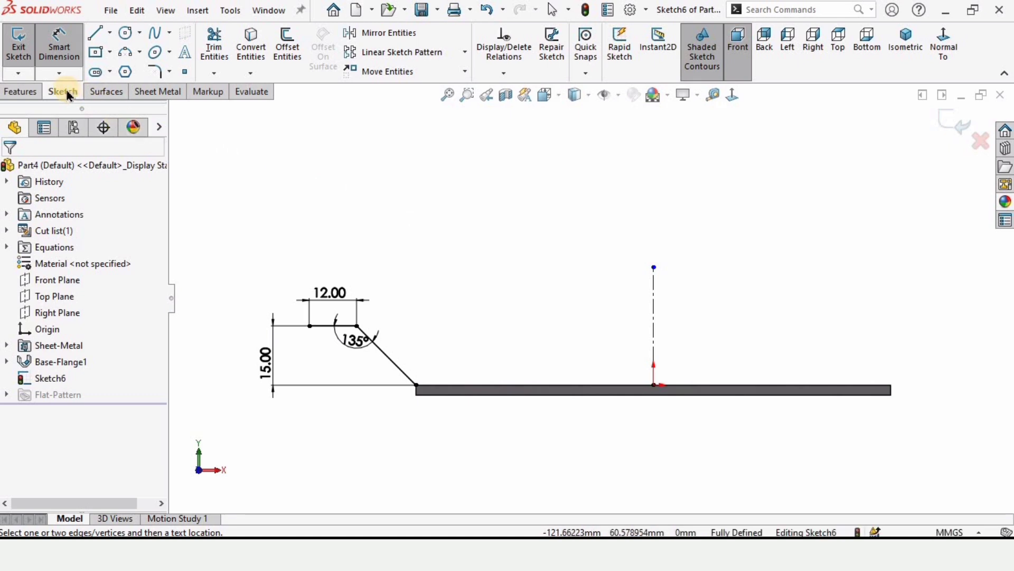
Create a miter flange from the profile sketch along all four upper edges of the base plate
left_click(149, 98)
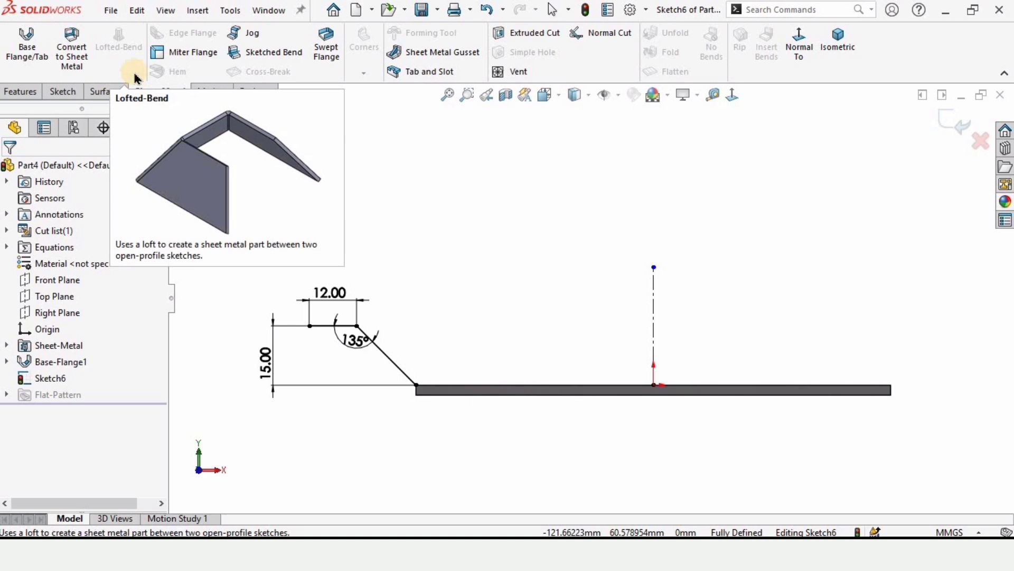
left_click(190, 53)
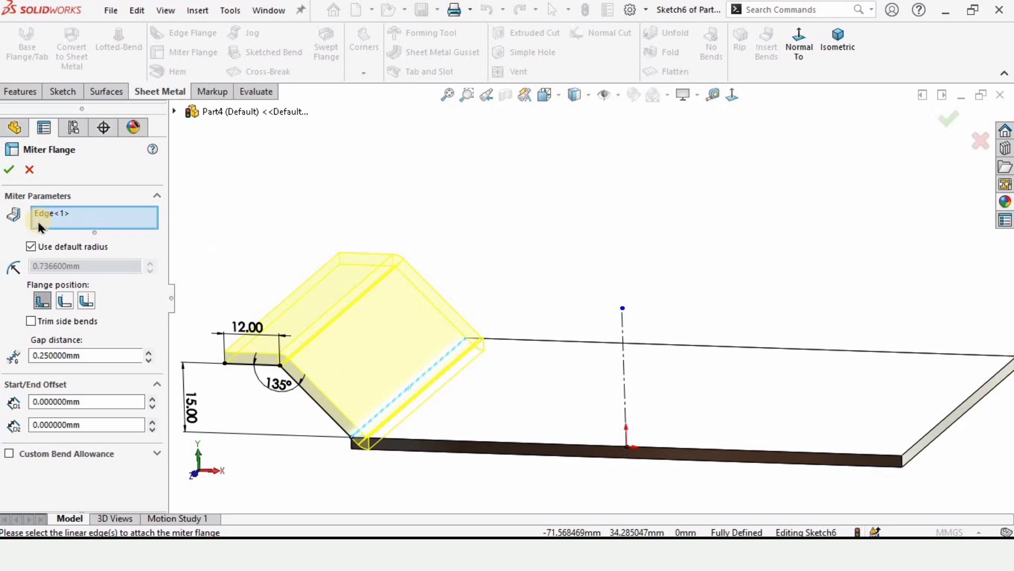
middle_click_drag(504, 316, 622, 268)
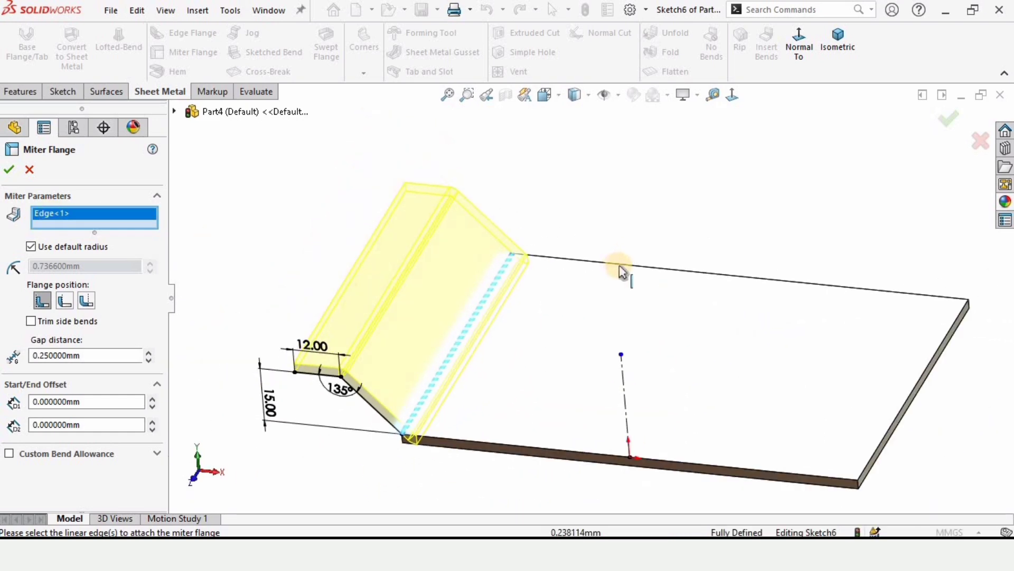
left_click(623, 270)
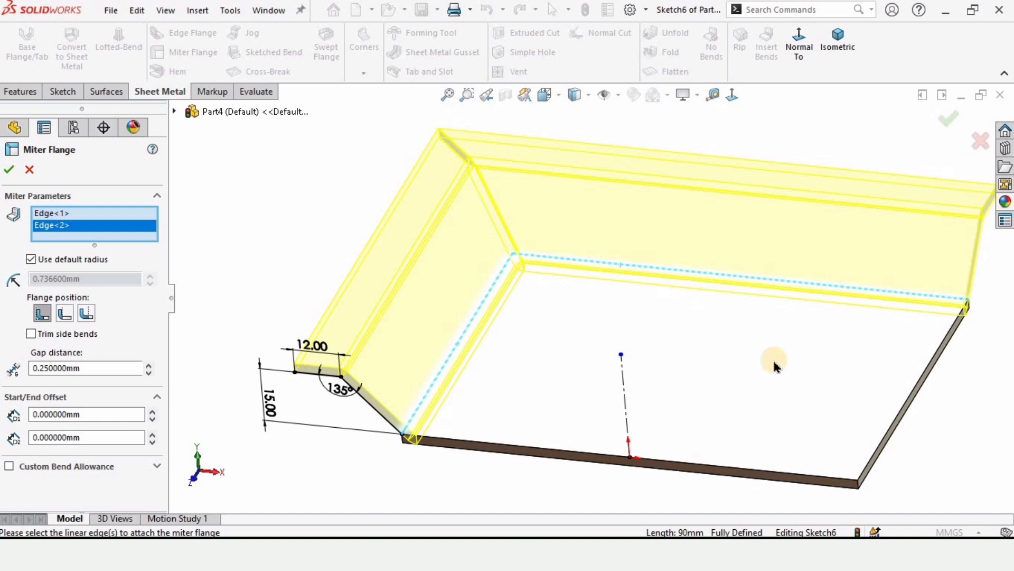
left_click(918, 397)
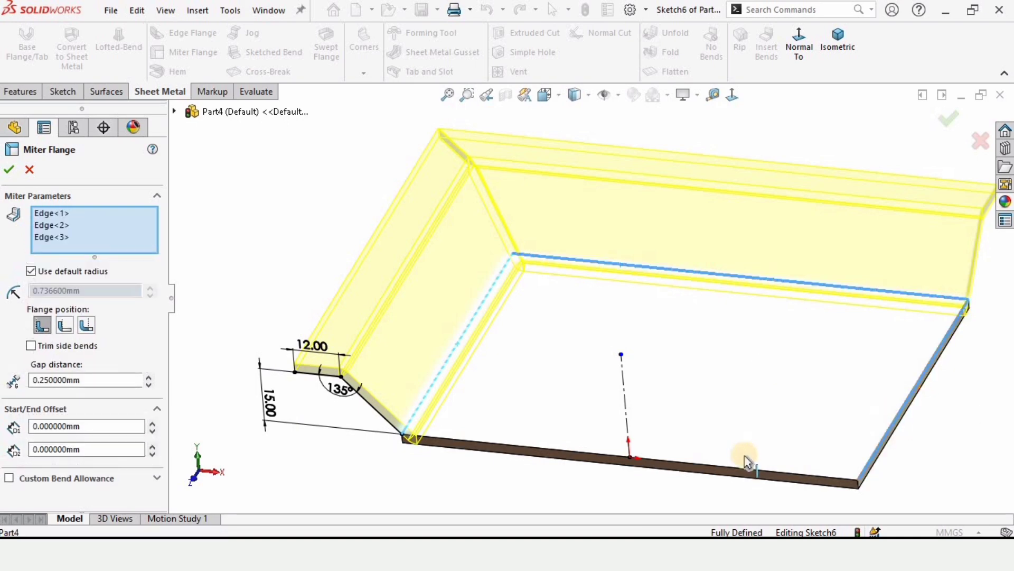
scroll(697, 474, "down", 3)
middle_click_drag(700, 476, 668, 354)
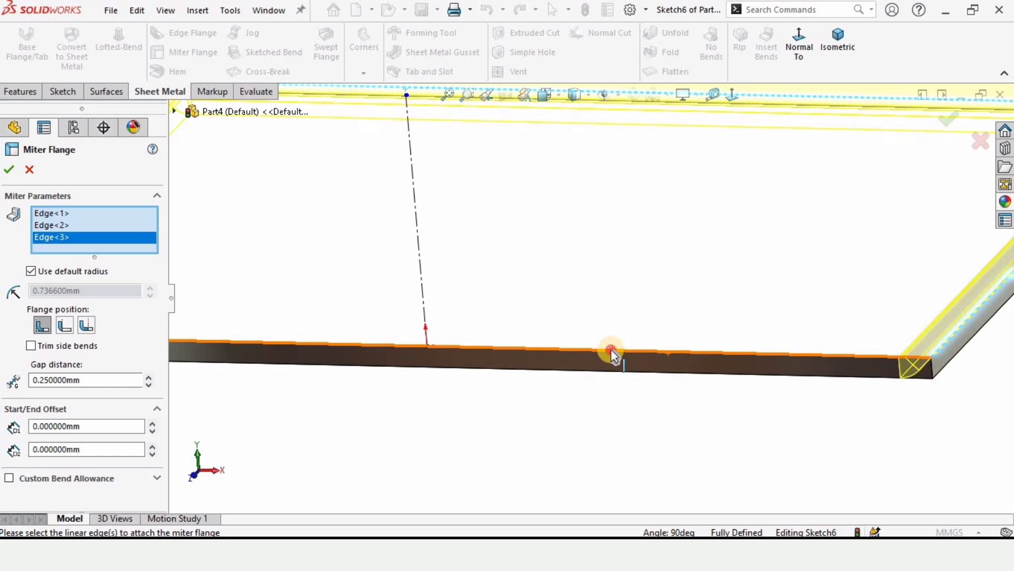
left_click(610, 351)
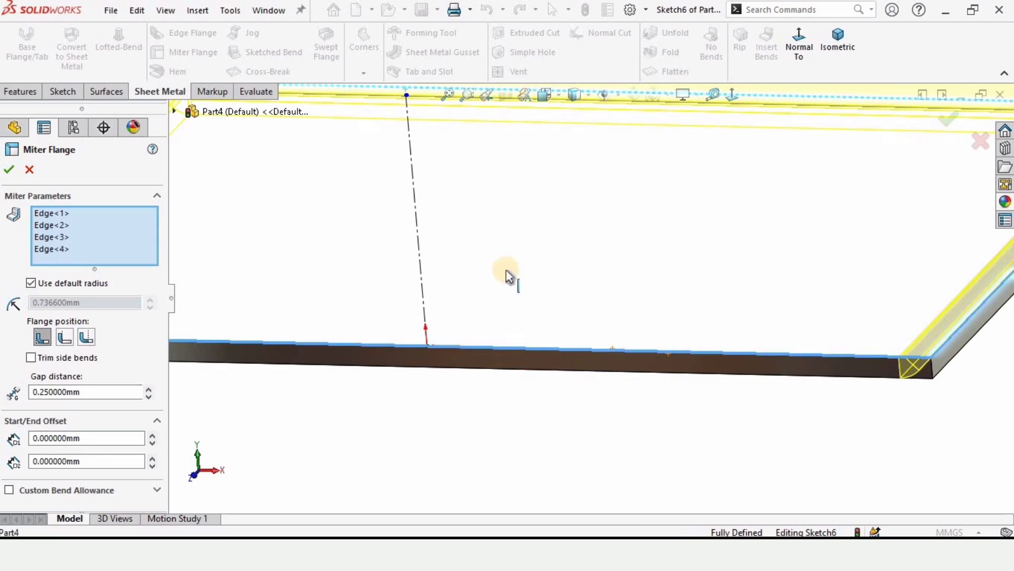
key("f")
Compare the miter flange positions at the plate corner, set the position to Material Inside and accept the feature
middle_click_drag(524, 223, 403, 308)
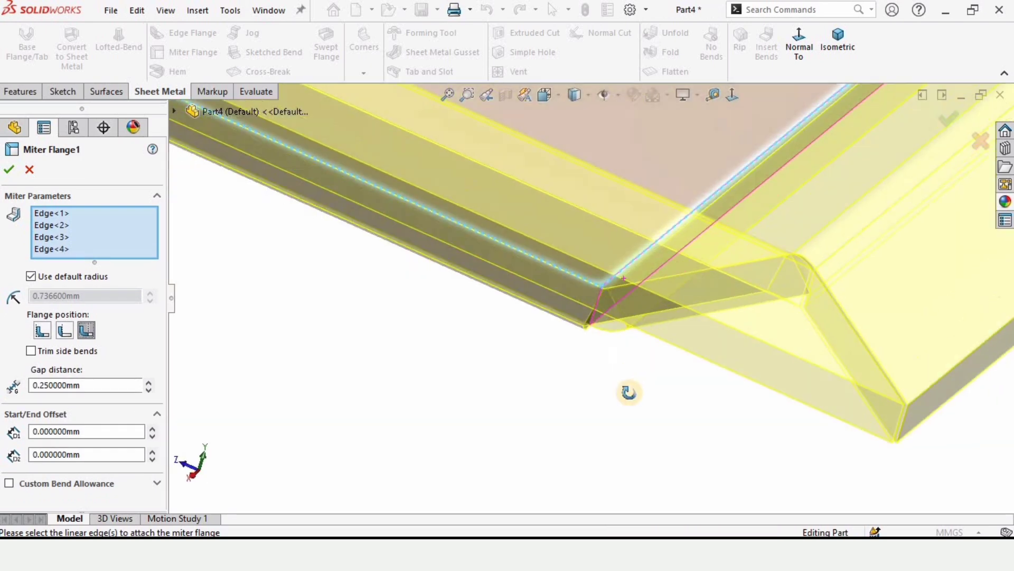
middle_click_drag(629, 392, 534, 301)
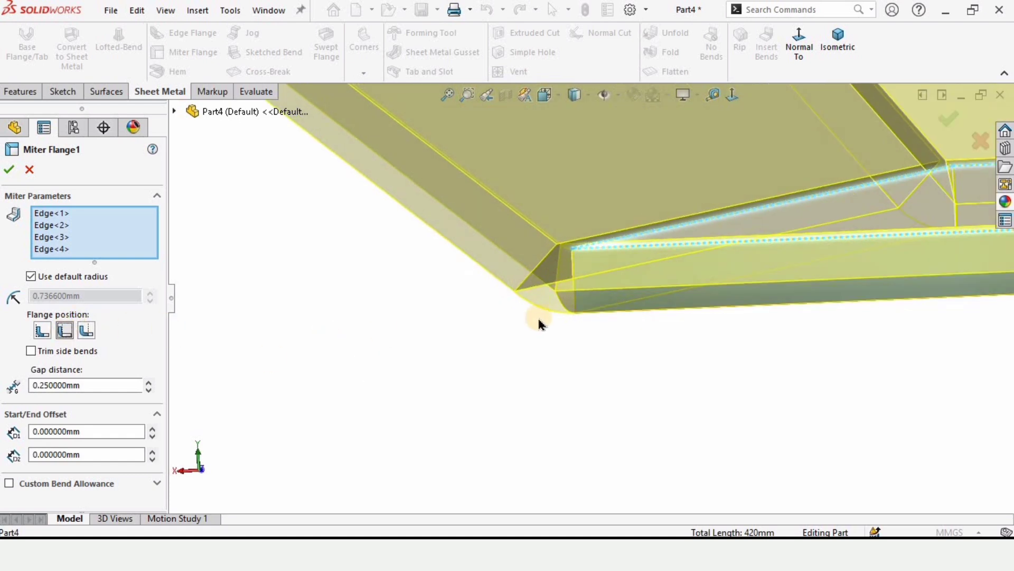
middle_click_drag(576, 309, 578, 311)
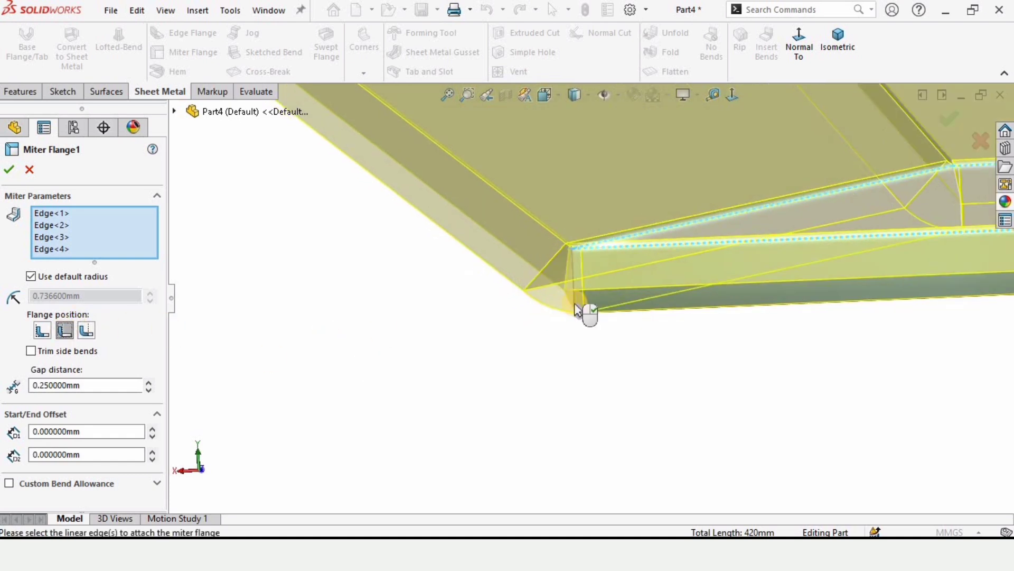
left_click(47, 340)
middle_click_drag(708, 262, 782, 270)
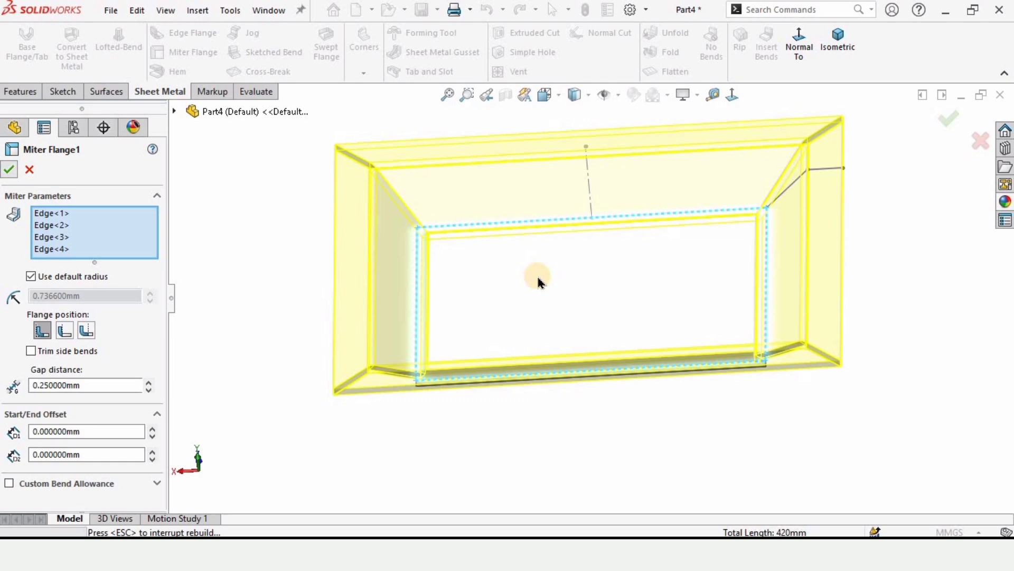
Flatten the sheet metal tray and view its flat pattern face-on
middle_click_drag(561, 267, 674, 204)
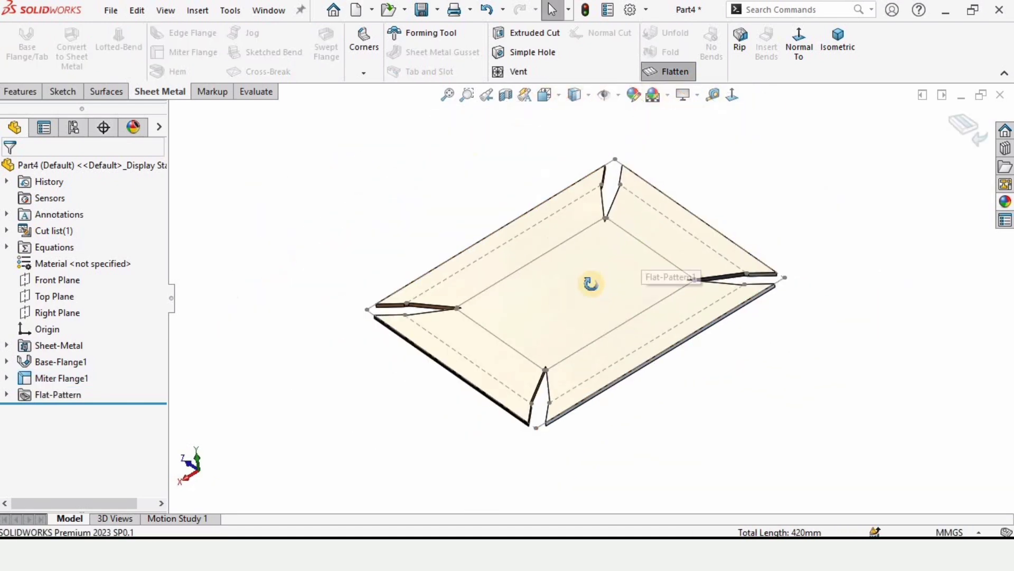
left_click(592, 281)
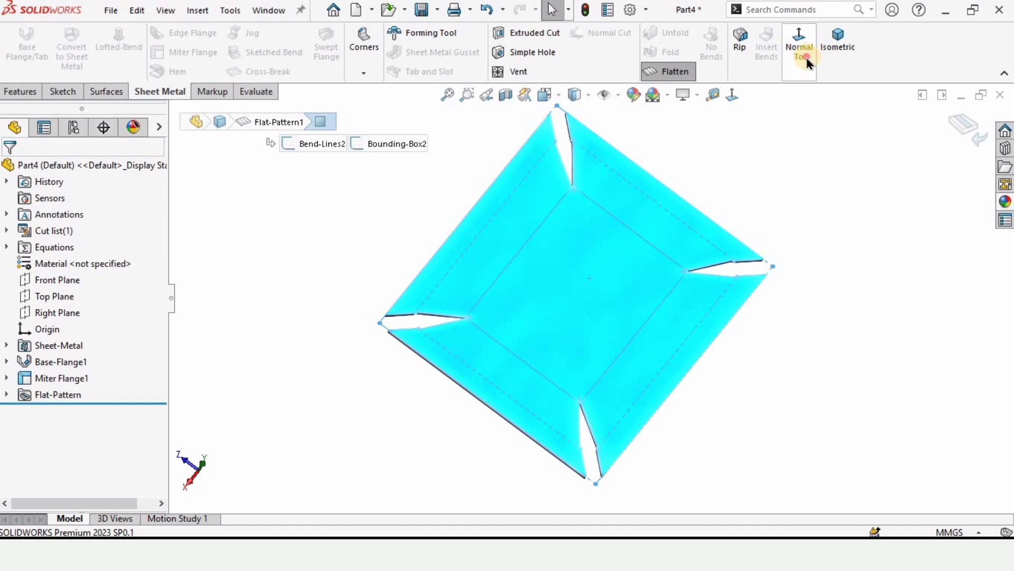
left_click(800, 45)
left_click(867, 305)
scroll(597, 301, "up", 3)
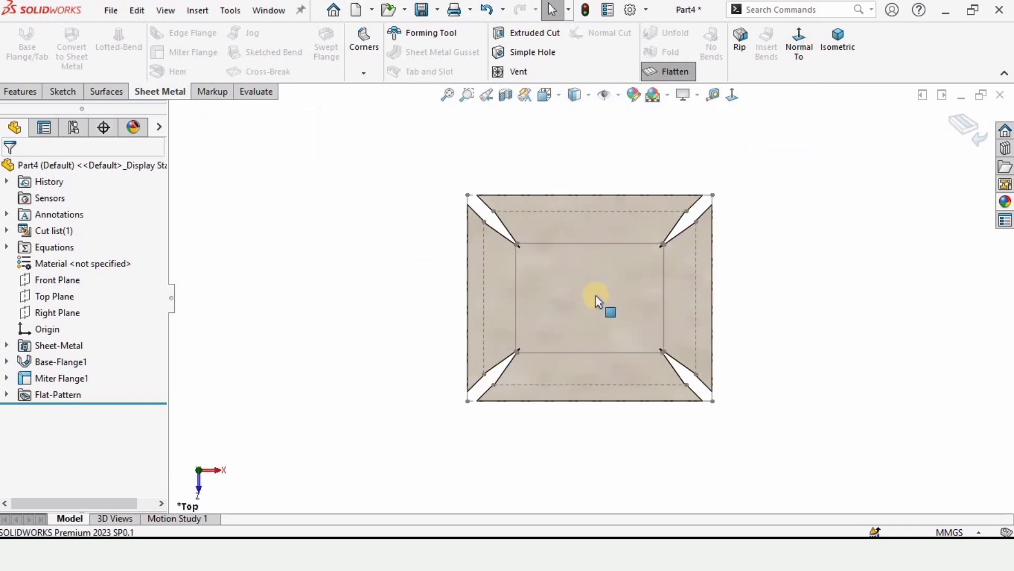
middle_click_drag(619, 273, 711, 244)
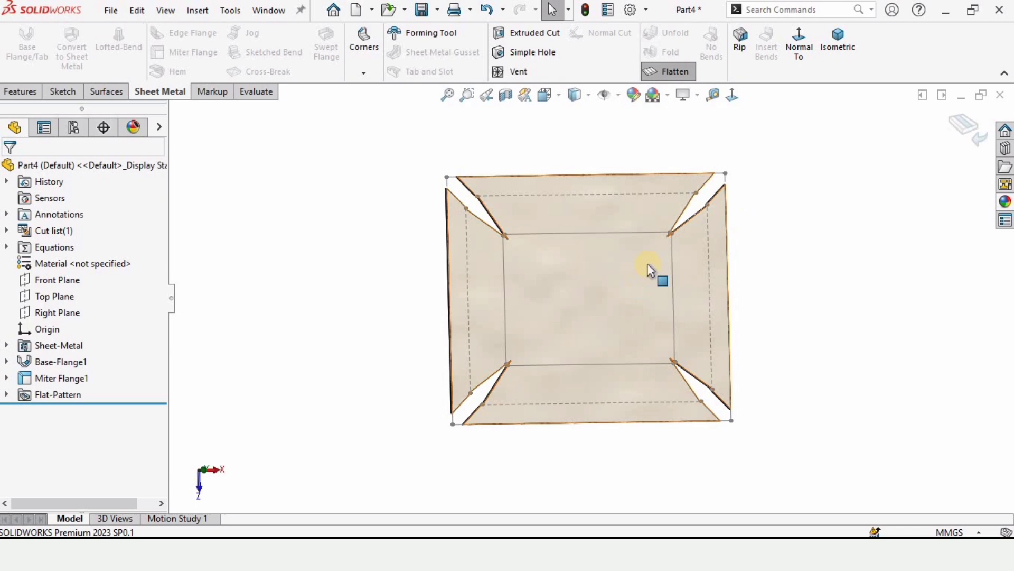